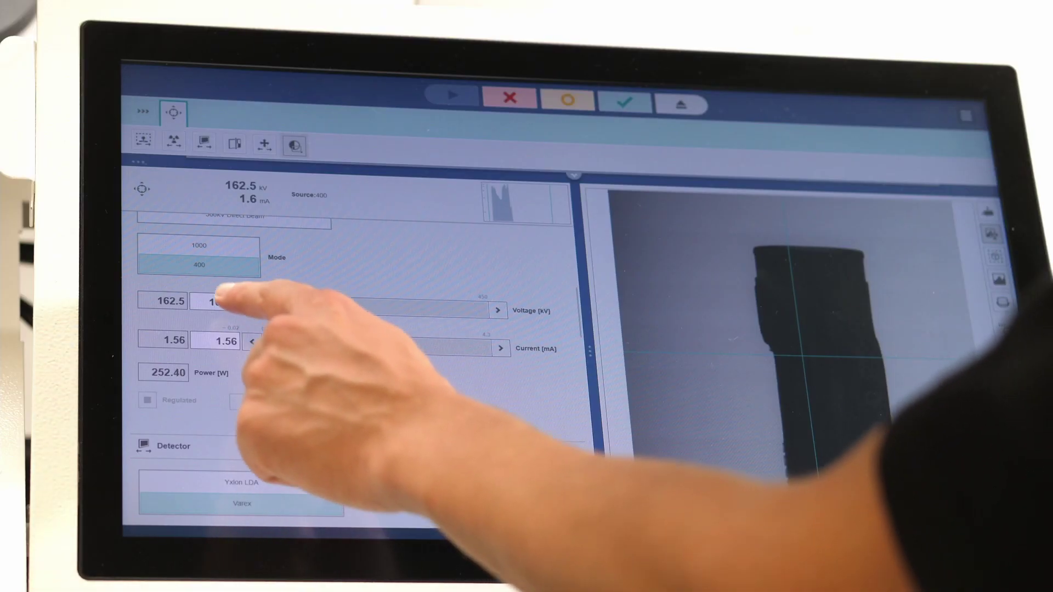
# - Enter 450 kV as the tube voltage and lower the detector frame rate to 1.50 Hz
pyautogui.click(214, 301)
pyautogui.click(513, 404)
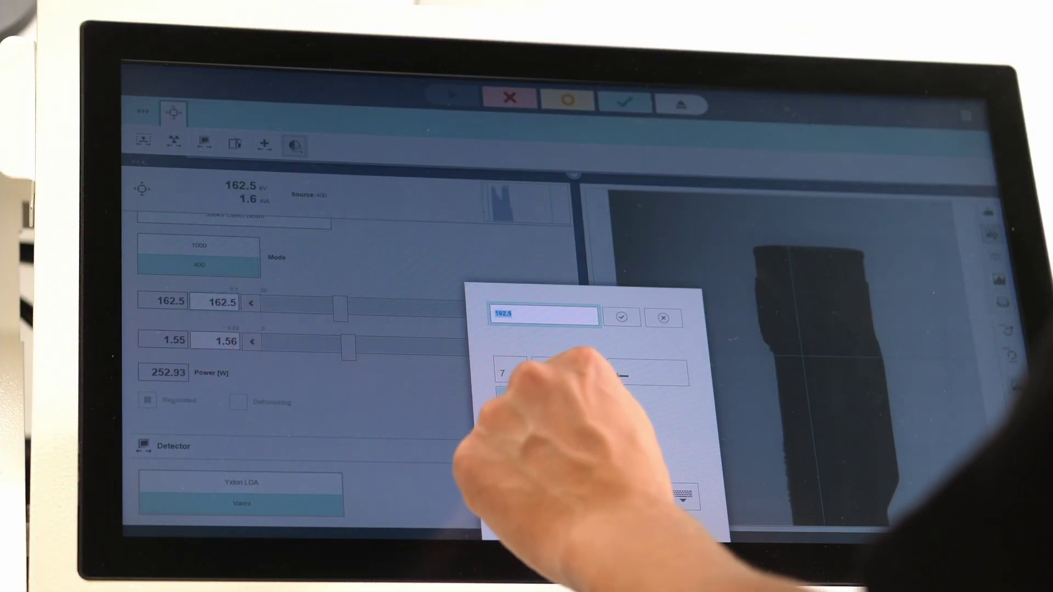
pyautogui.click(550, 404)
pyautogui.click(518, 465)
pyautogui.click(622, 317)
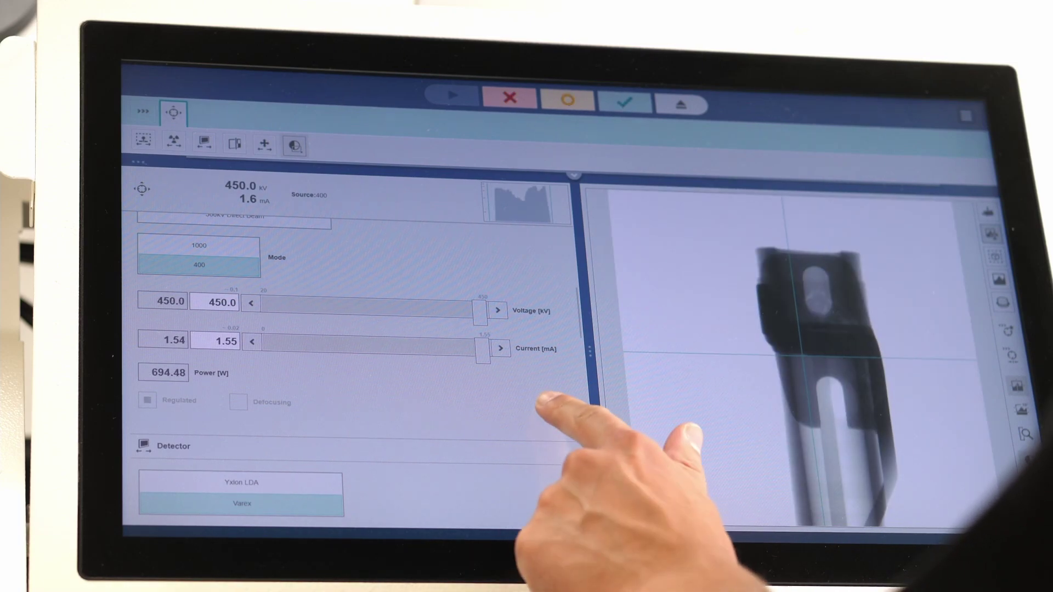
pyautogui.moveTo(553, 411)
pyautogui.mouseDown()
pyautogui.moveTo(528, 306)
pyautogui.moveTo(528, 211)
pyautogui.moveTo(565, 223)
pyautogui.moveTo(575, 188)
pyautogui.mouseUp()
pyautogui.moveTo(362, 384); pyautogui.dragTo(350, 387)
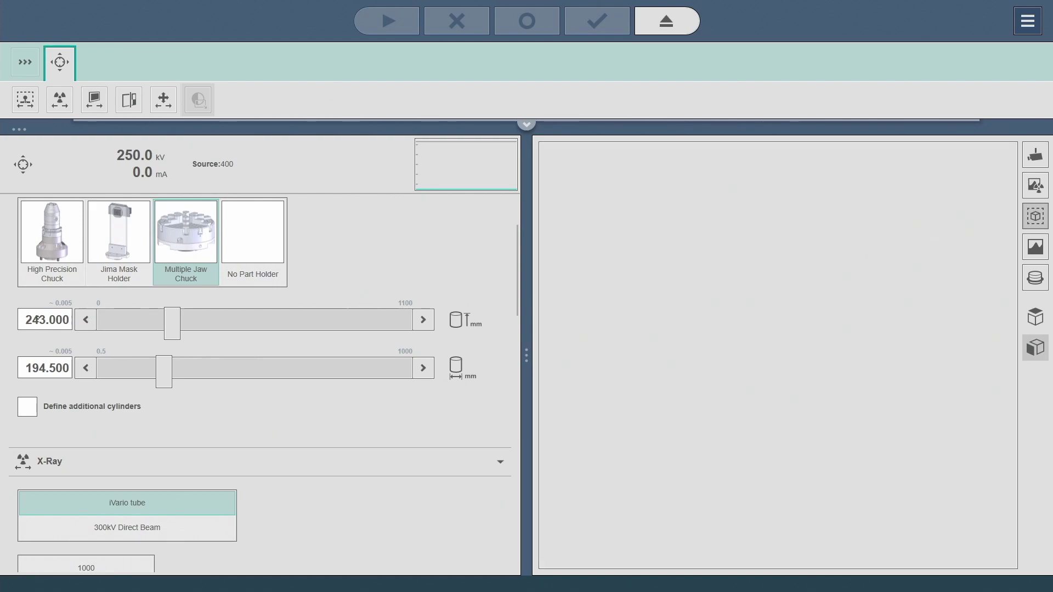
# - Enter 400 mm as the Collision Protection cylinder height and confirm it
pyautogui.click(47, 320)
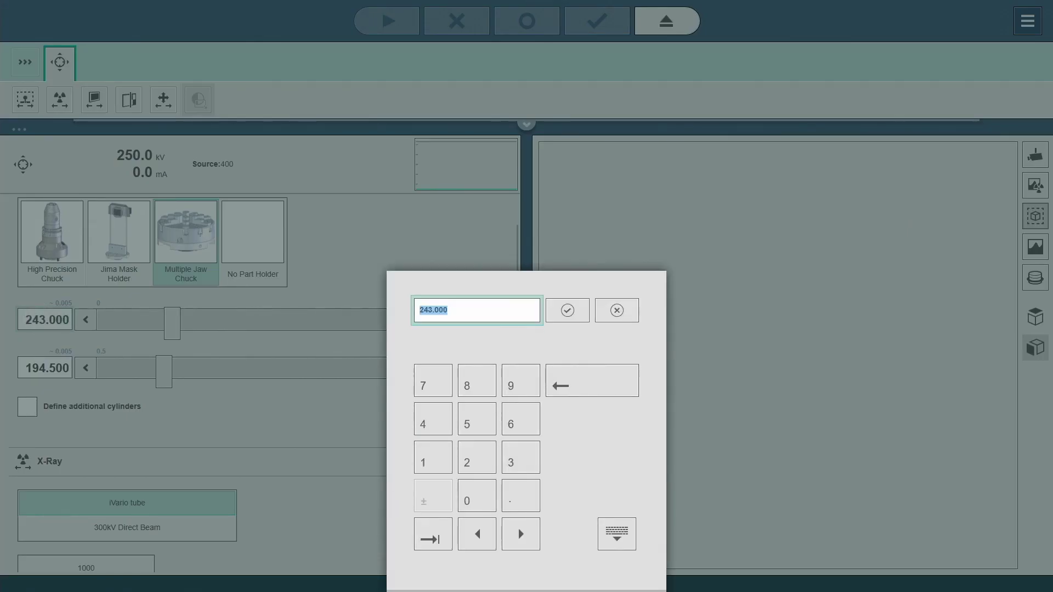
pyautogui.write('4')
pyautogui.click(477, 495)
pyautogui.click(477, 495)
pyautogui.click(567, 310)
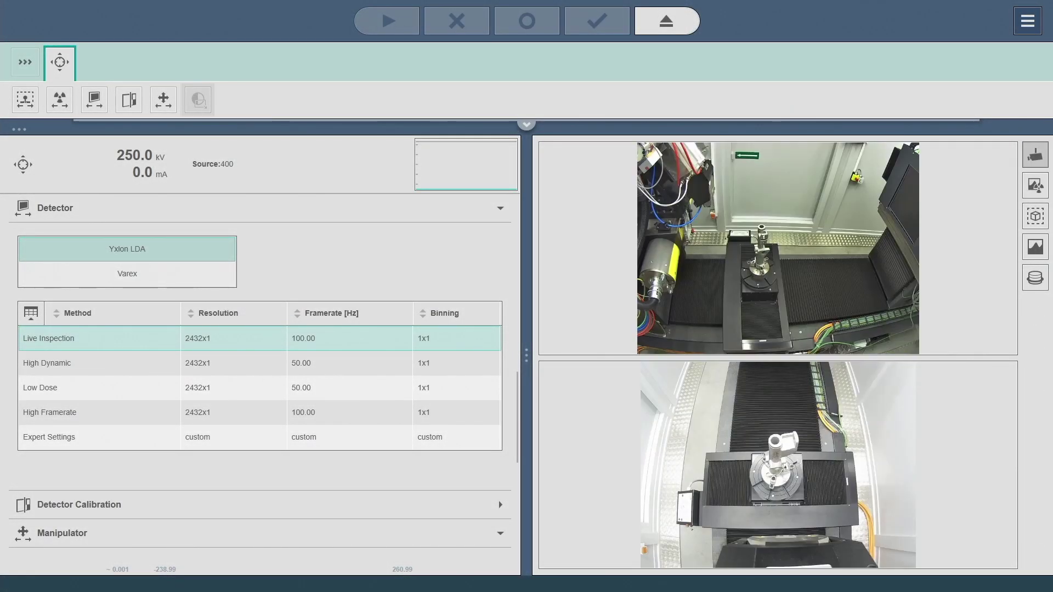
# - Select the Varex detector under Detector
pyautogui.click(127, 274)
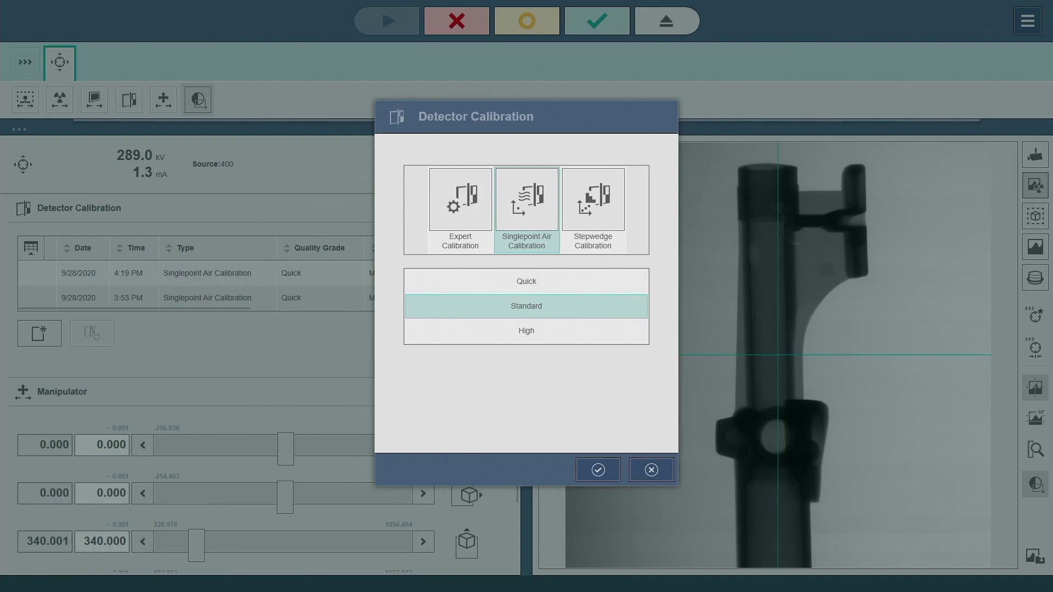
# - Confirm the Standard Singlepoint Air Calibration choice
pyautogui.press('Return')
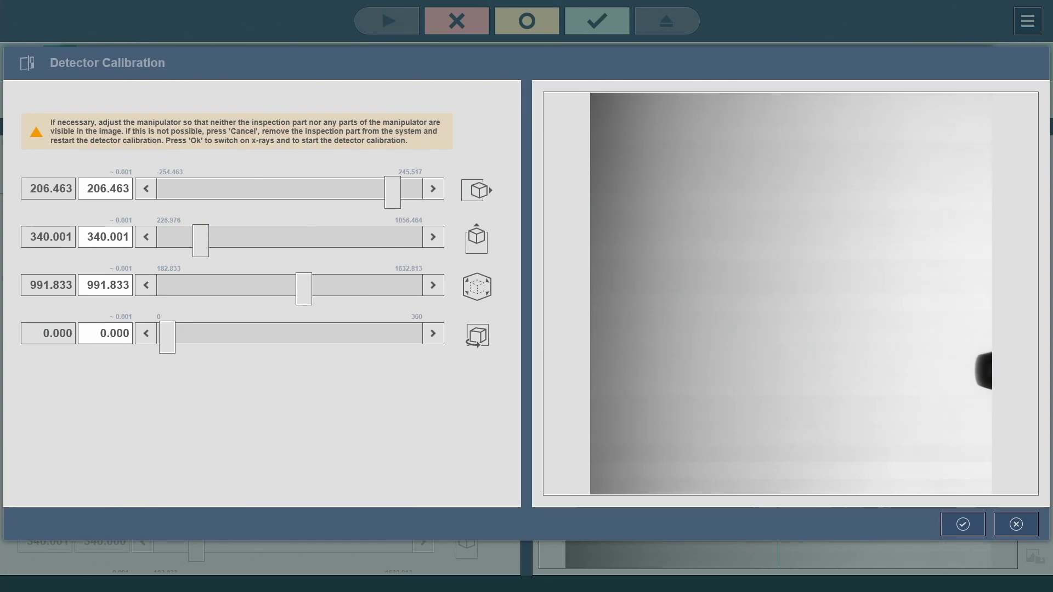
# - Slide the first manipulator axis to move the part out of the beam, then start the air calibration
pyautogui.moveTo(392, 192); pyautogui.dragTo(412, 192)
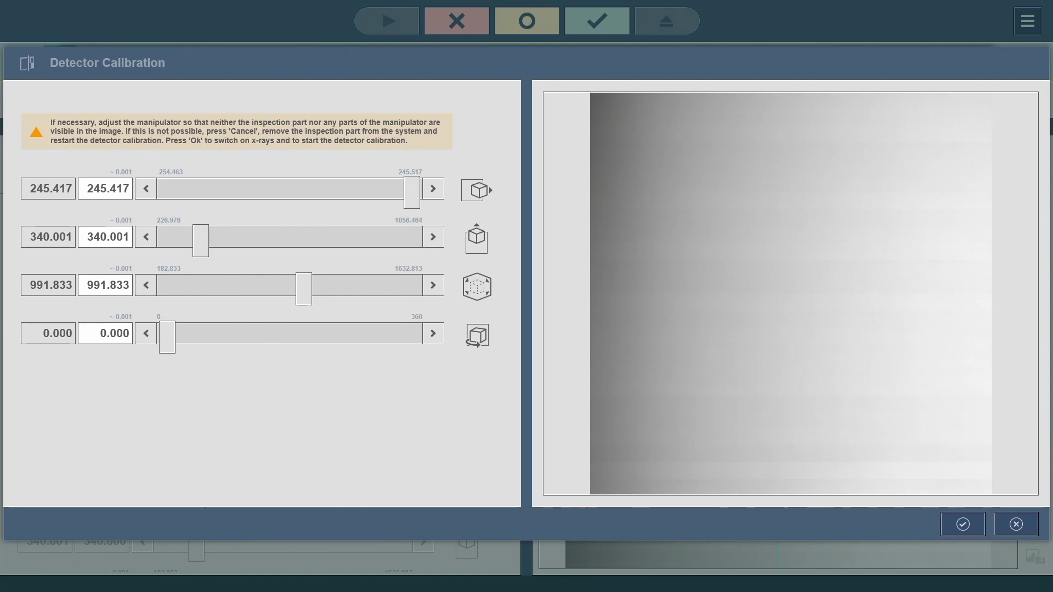
pyautogui.press('Return')
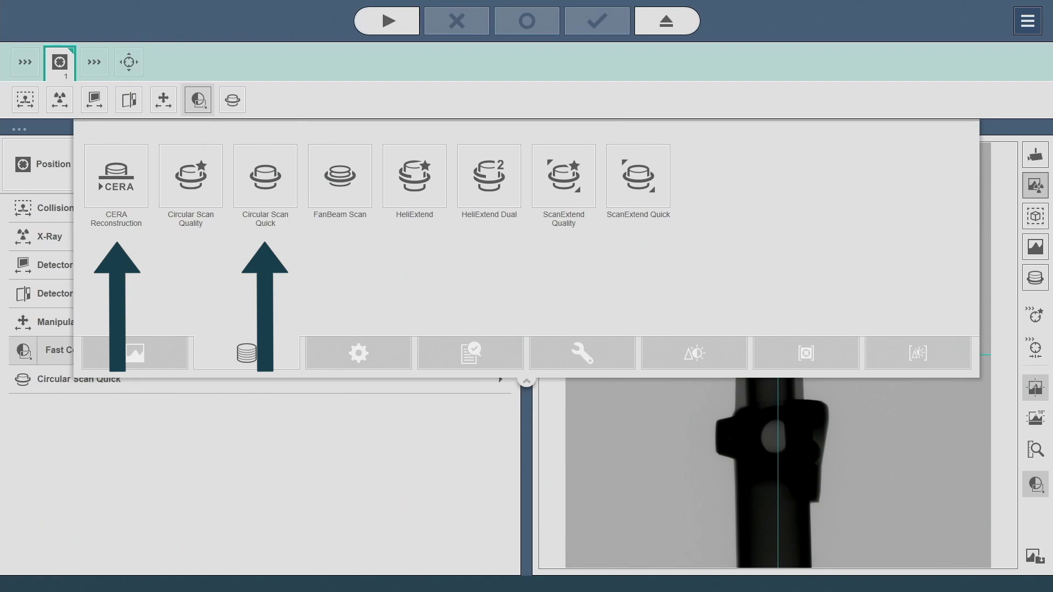
# - Add a CERA Reconstruction step to the scan sequence
pyautogui.click(121, 183)
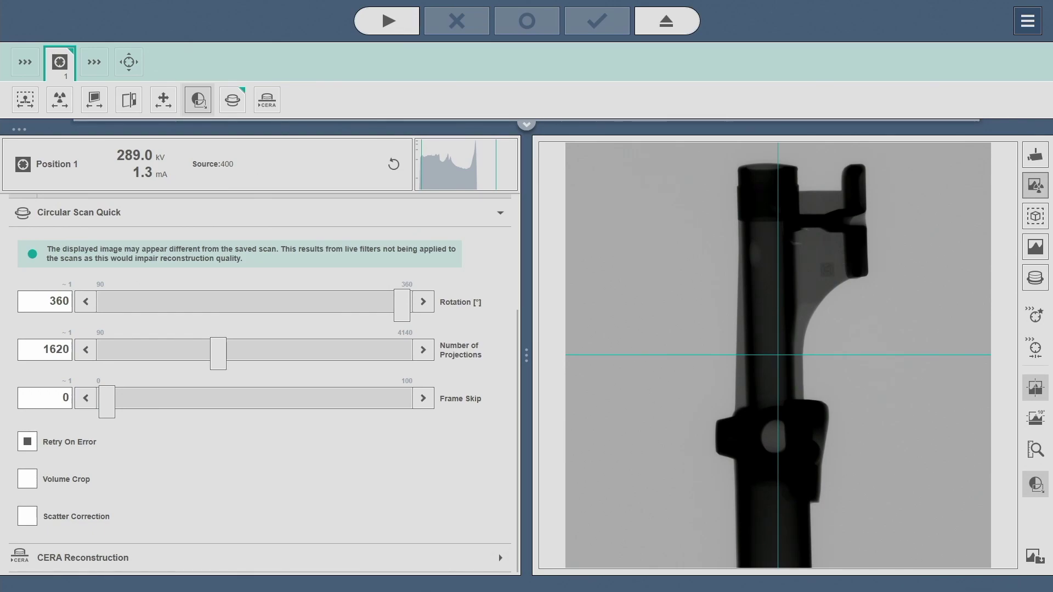
# - Choose VG Studio as the CERA Reconstruction viewer, then bring up the sequence options menu
pyautogui.click(82, 558)
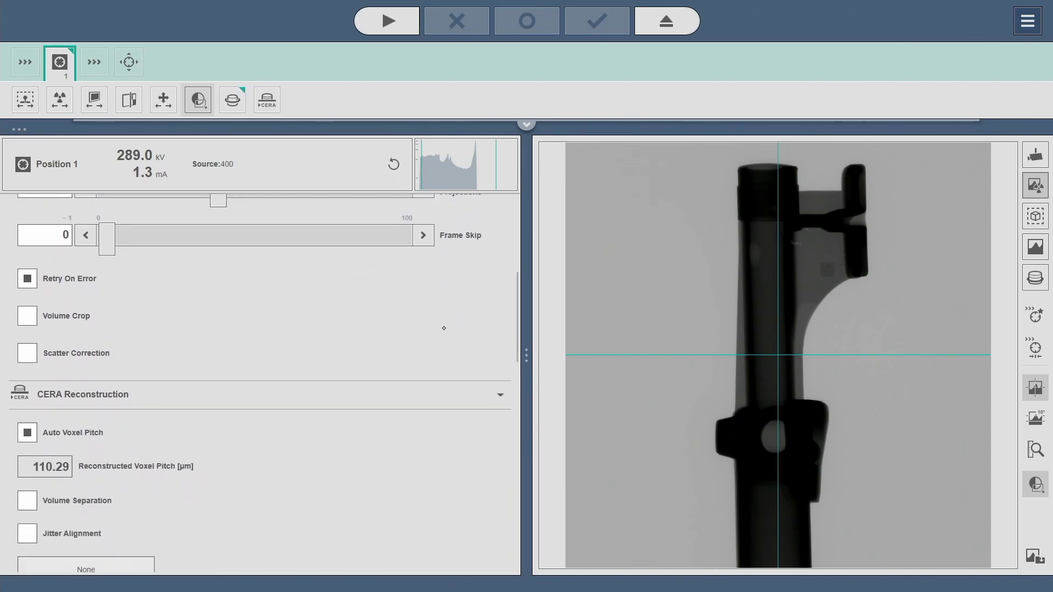
pyautogui.moveTo(413, 479); pyautogui.dragTo(455, 302)
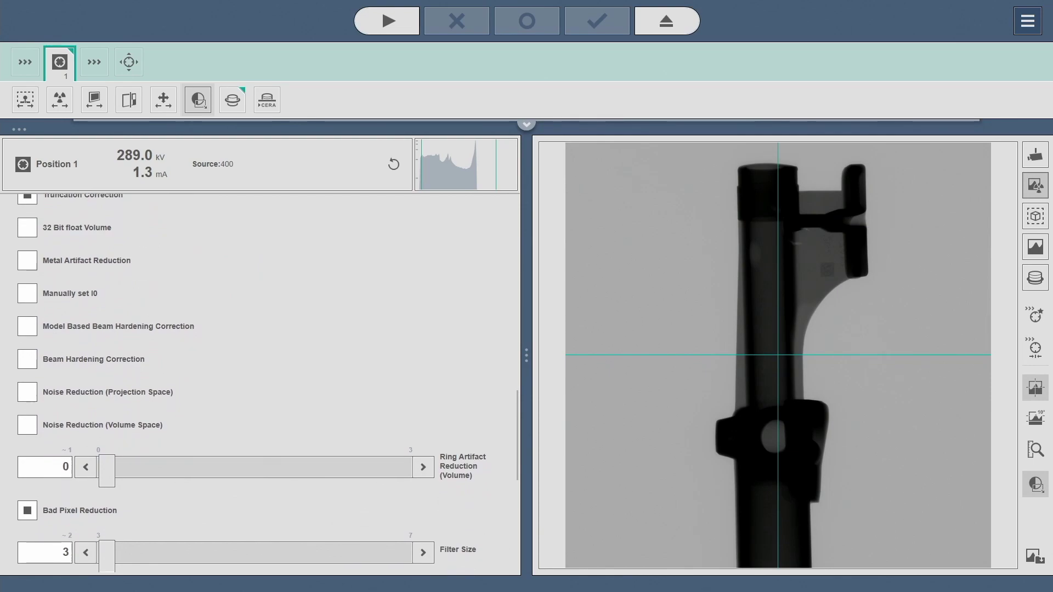
pyautogui.scroll(-3, 493, 350)
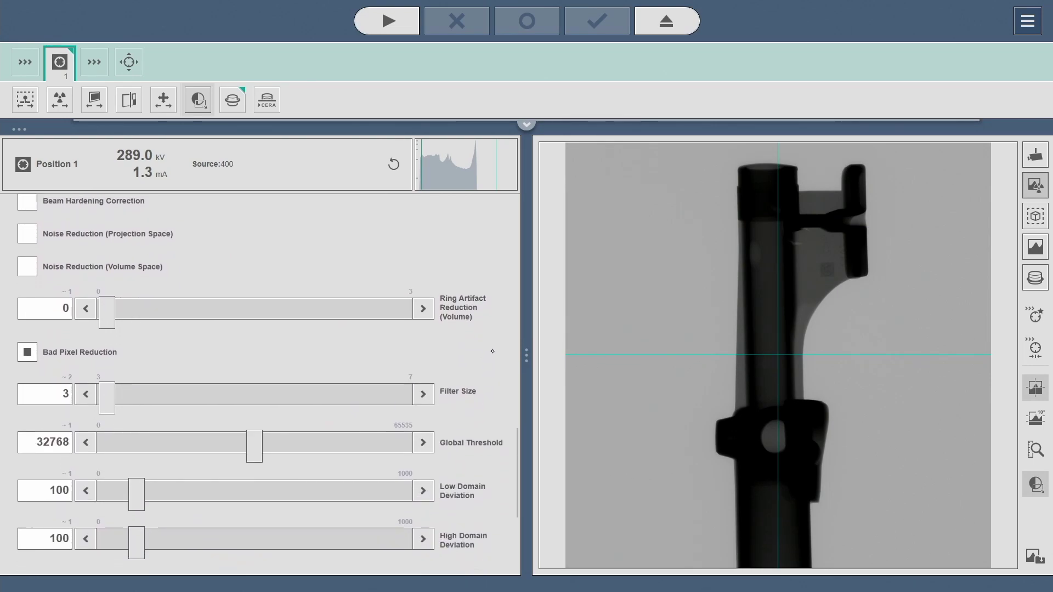
pyautogui.scroll(-2, 492, 350)
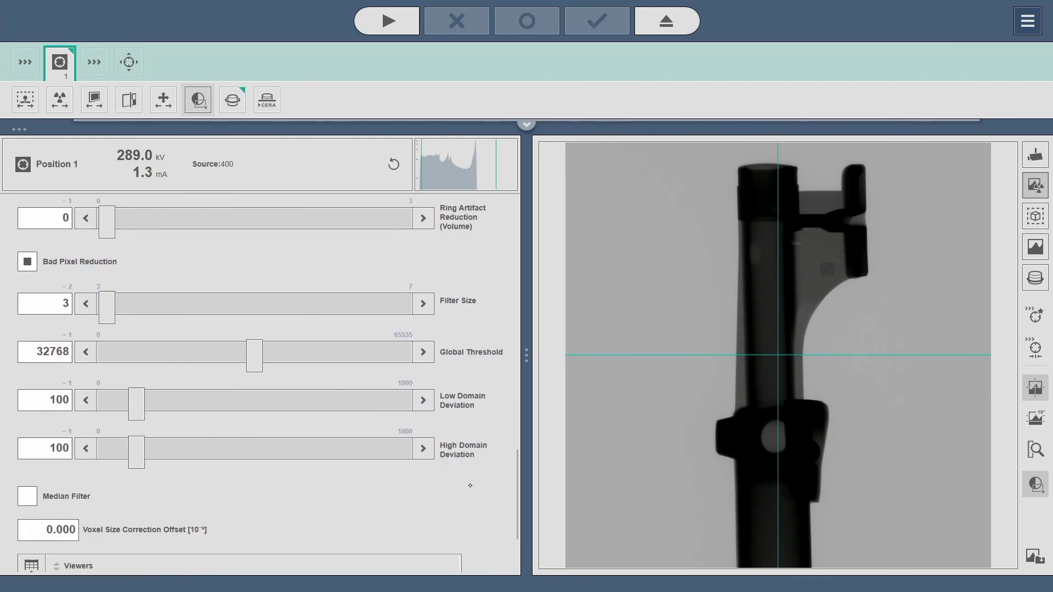
pyautogui.scroll(-3, 471, 483)
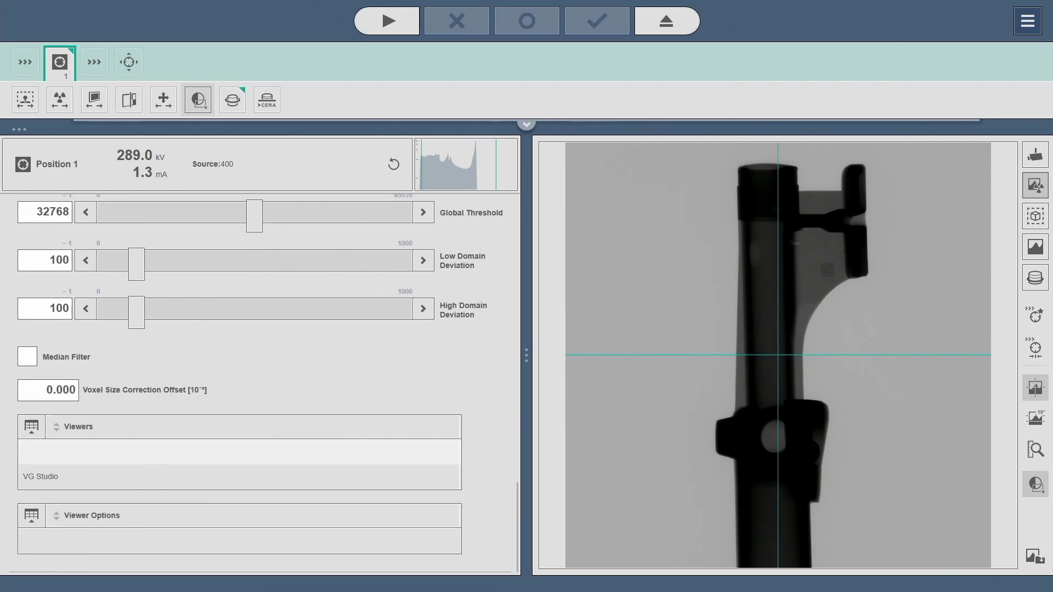
pyautogui.click(239, 476)
pyautogui.scroll(-1, 260, 383)
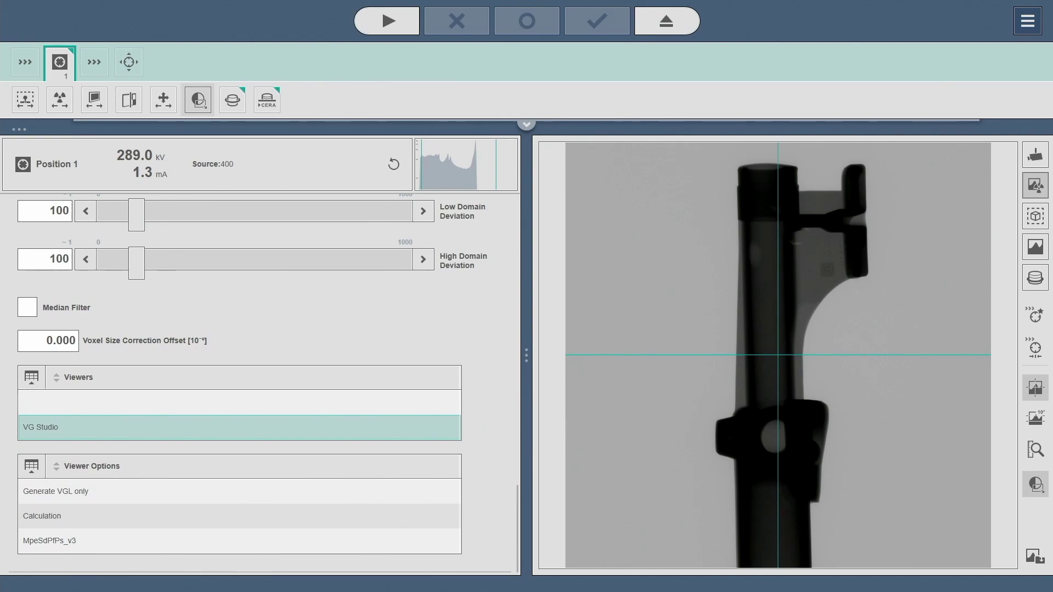
pyautogui.click(1027, 21)
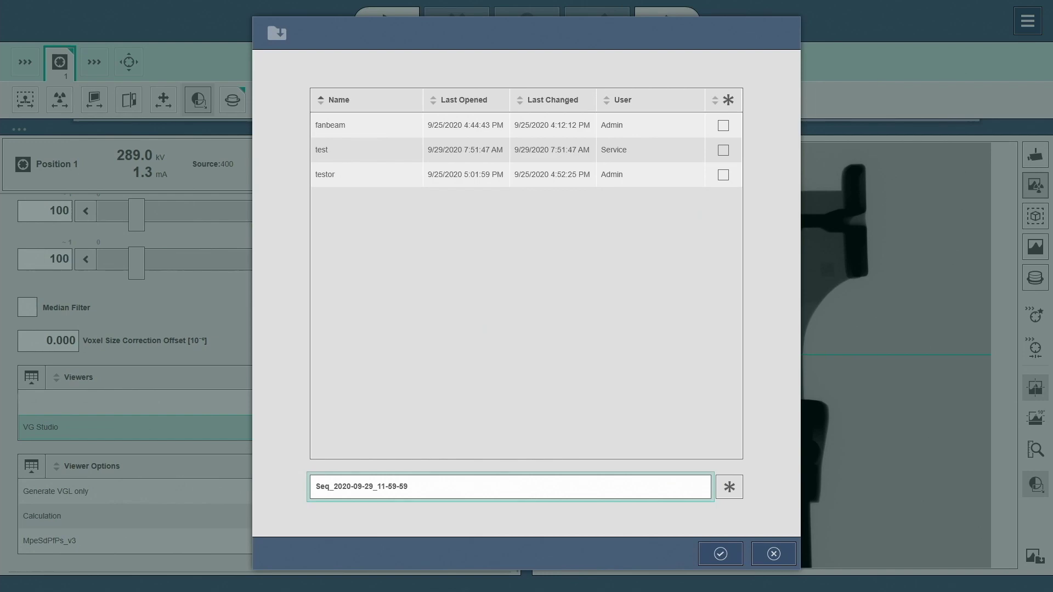
# - Store the sequence under the name 'Steering Housing'
pyautogui.click(510, 486)
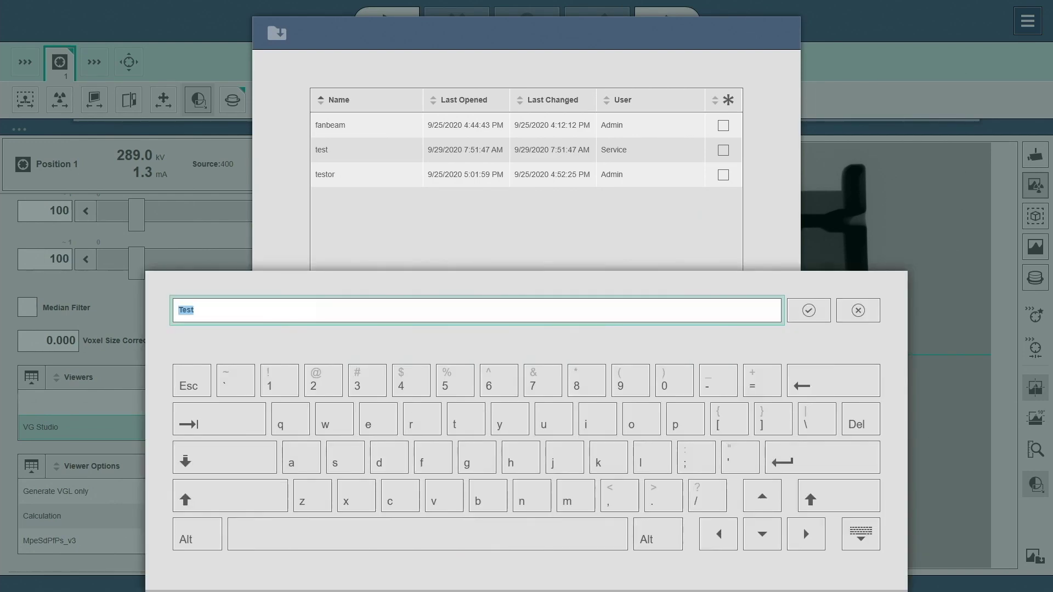
pyautogui.write('sr')
pyautogui.click(230, 496)
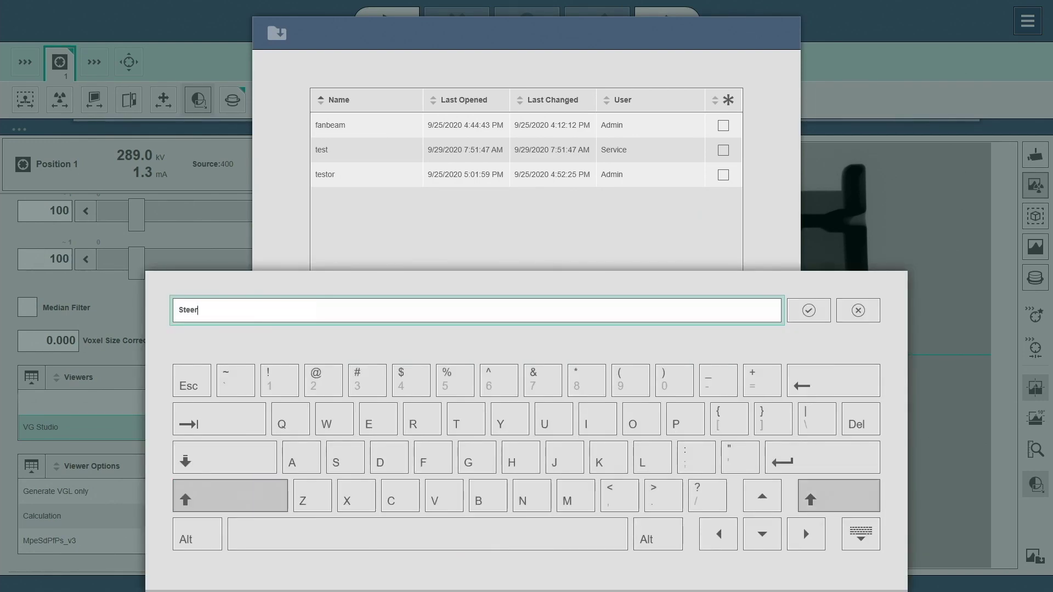
pyautogui.write('ing')
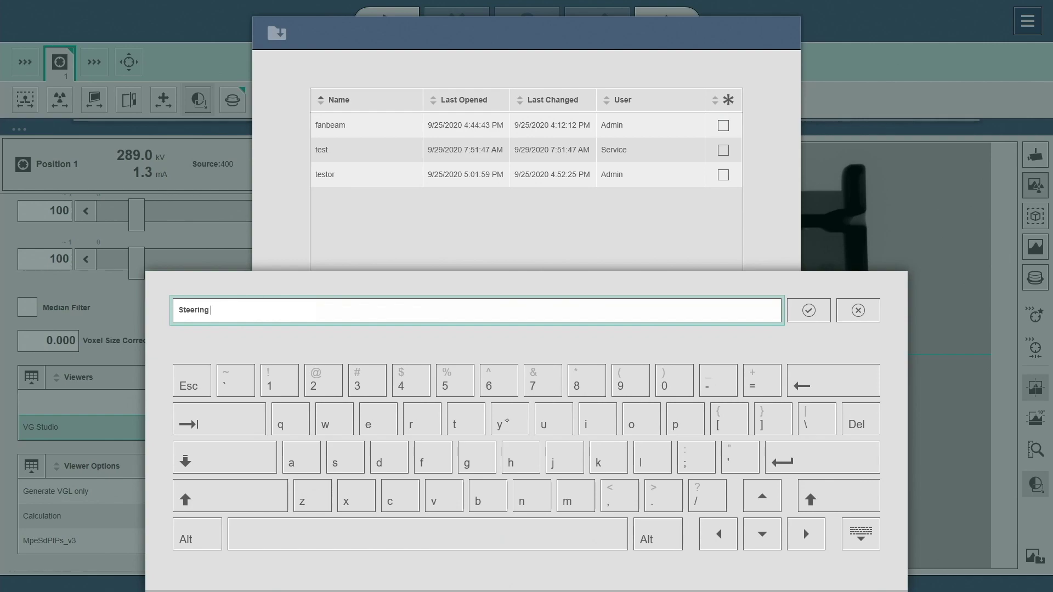
pyautogui.write(' Housi')
pyautogui.write('ng')
pyautogui.press('Return')
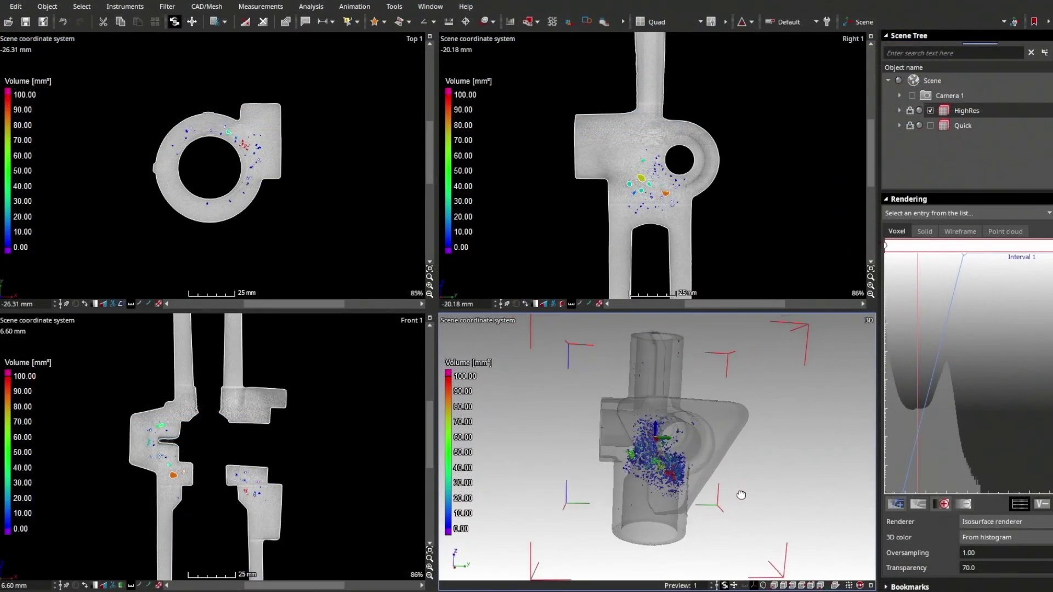
# - Rotate the 3D view of the reconstructed housing slightly
pyautogui.moveTo(741, 495)
pyautogui.mouseDown()
pyautogui.moveTo(729, 499)
pyautogui.moveTo(751, 495)
pyautogui.mouseUp()
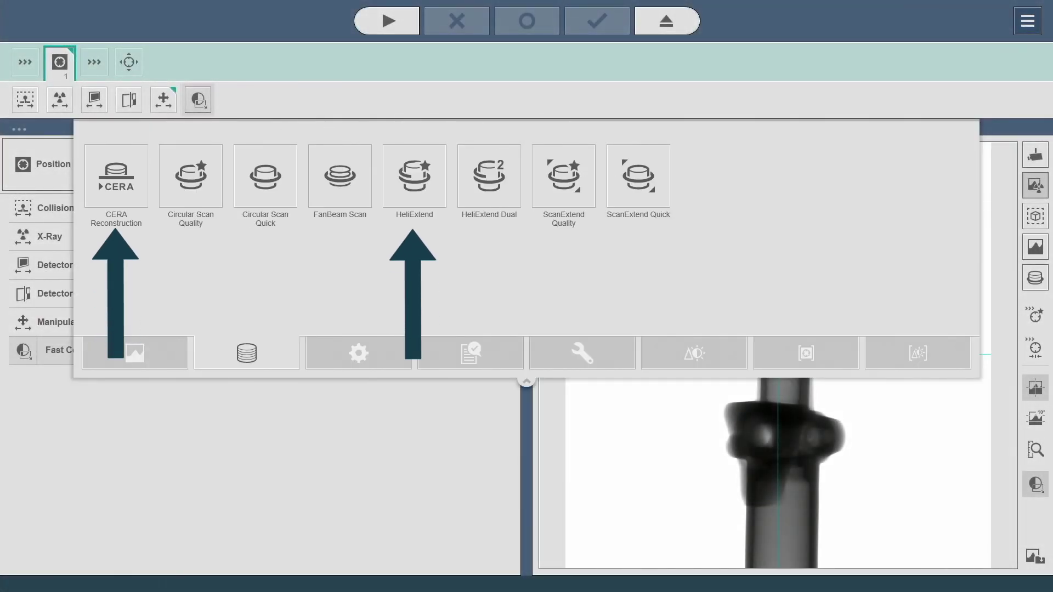
# - Add a HeliExtend helical scan to the sequence and expand its settings
pyautogui.click(415, 181)
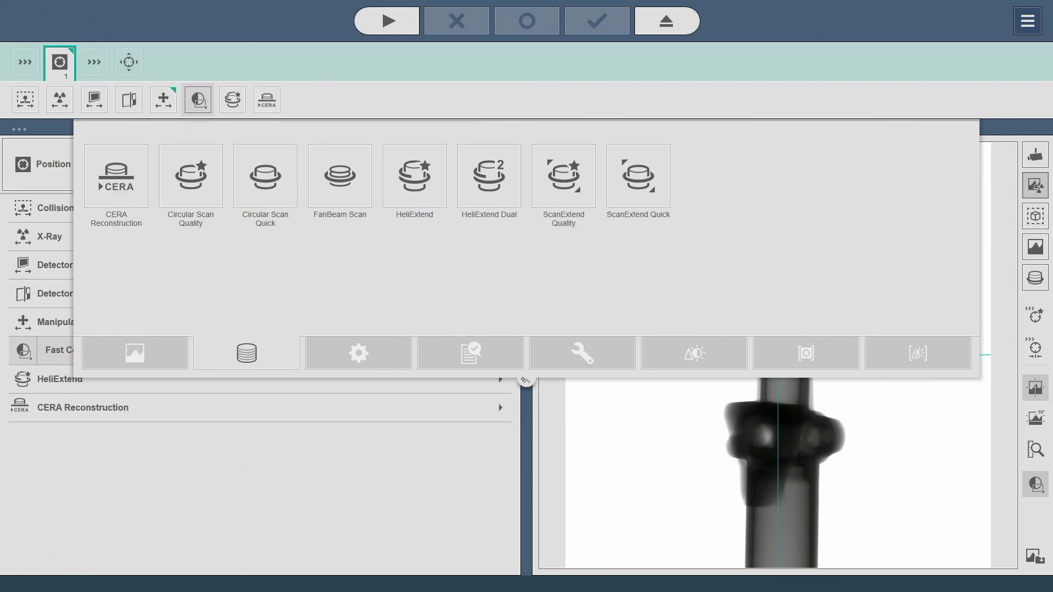
pyautogui.click(525, 379)
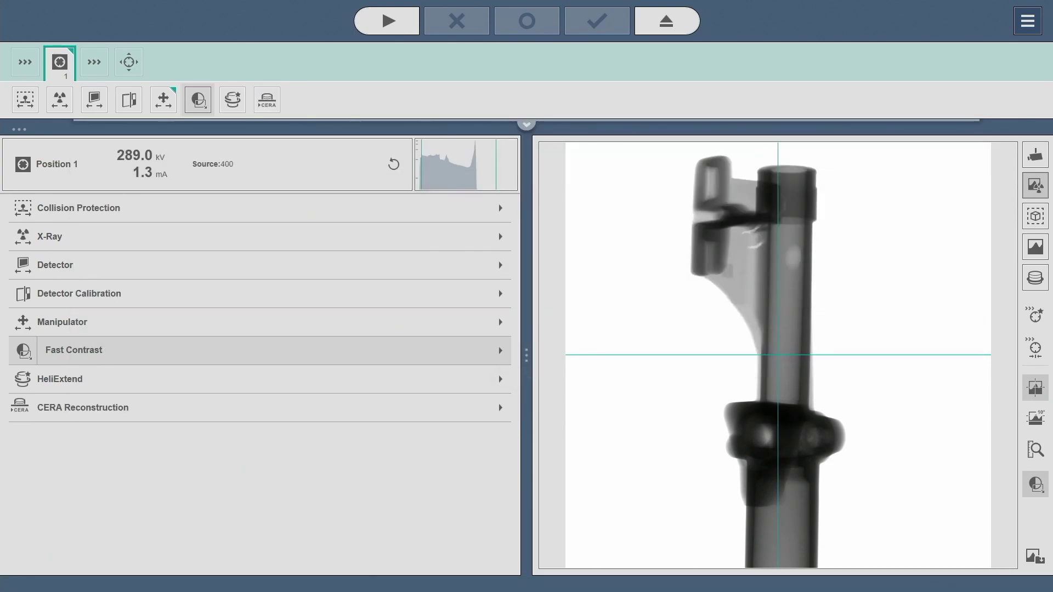
pyautogui.click(60, 378)
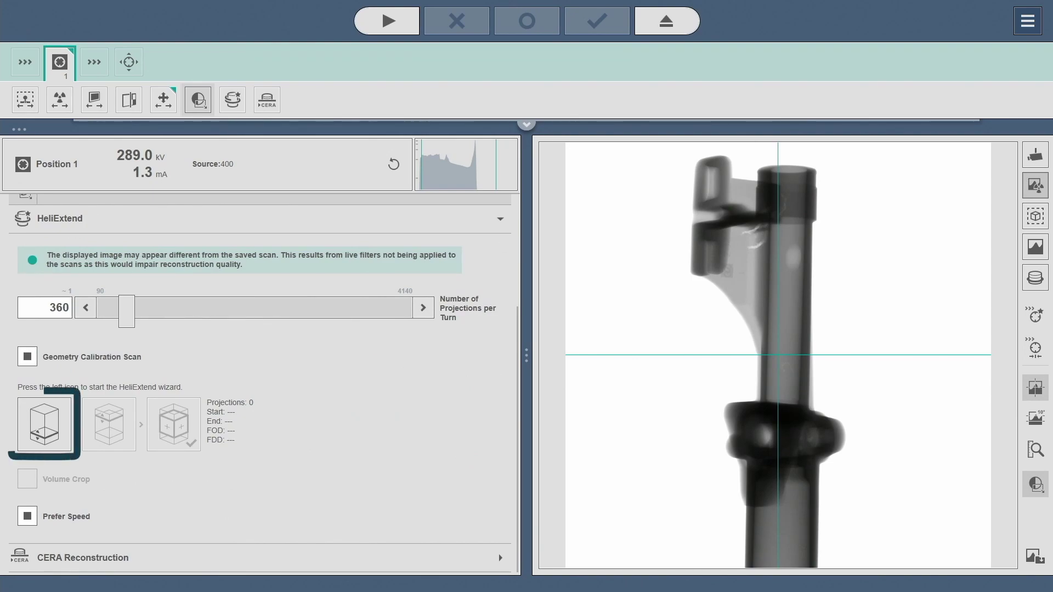
# - Magnify the part and set the HeliExtend lower edge to a 300 vertical target
pyautogui.click(44, 424)
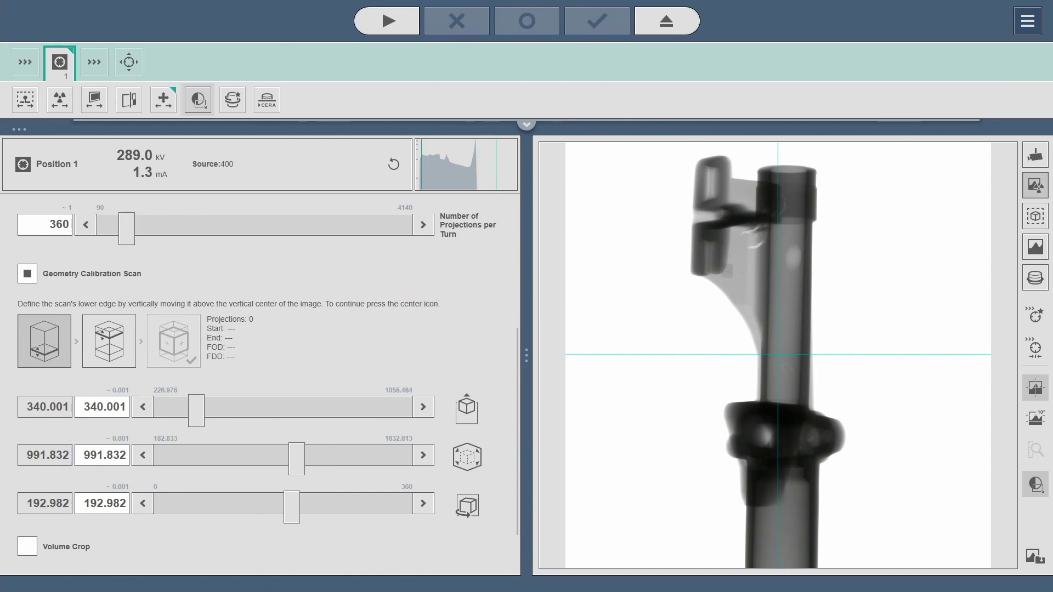
pyautogui.moveTo(297, 467); pyautogui.dragTo(248, 467)
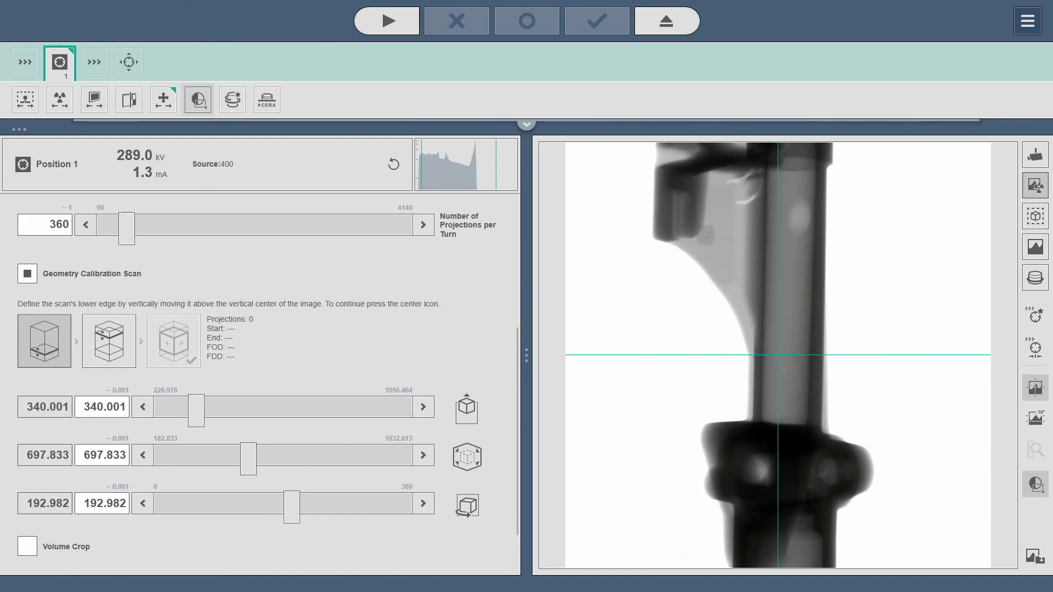
pyautogui.moveTo(196, 410); pyautogui.dragTo(189, 410)
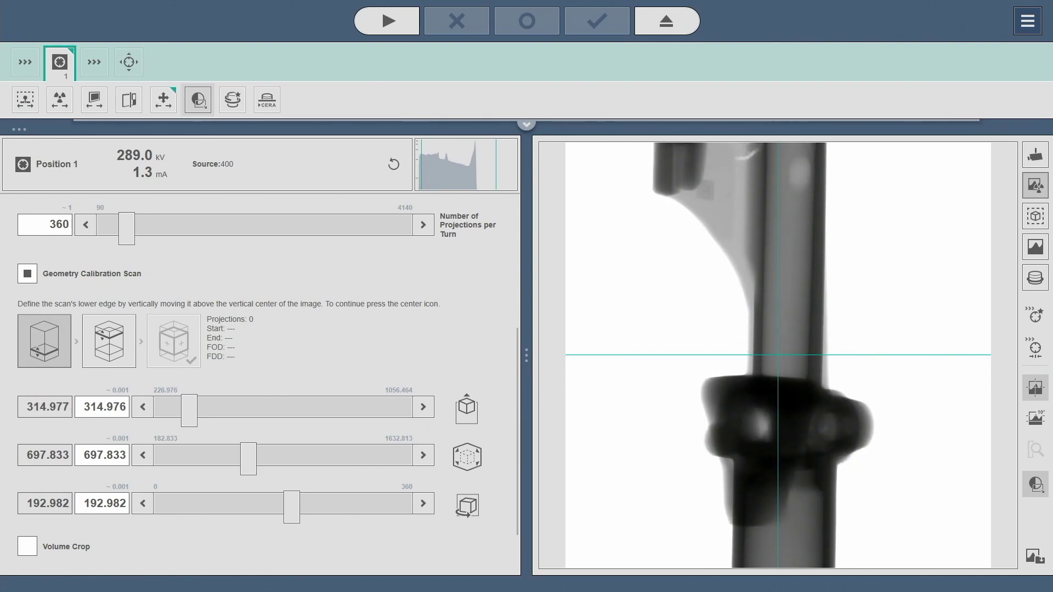
pyautogui.click(105, 407)
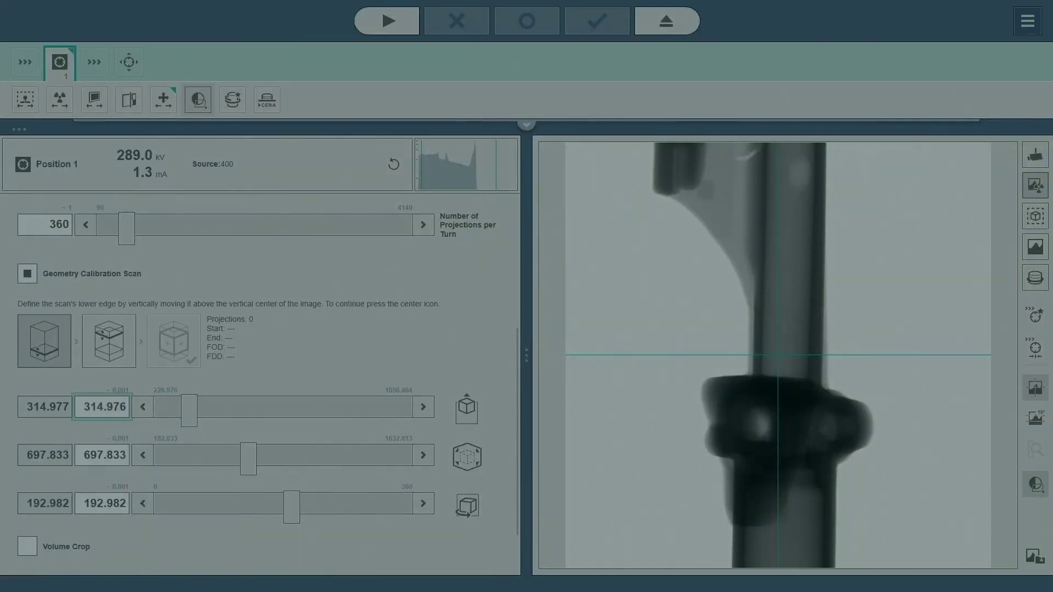
pyautogui.write('300')
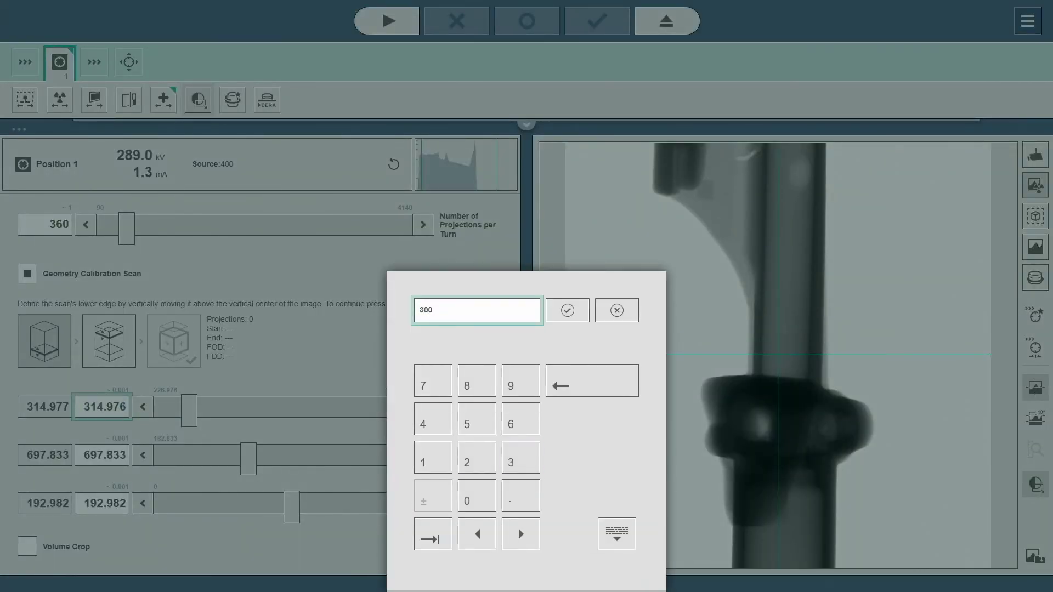
pyautogui.press('Return')
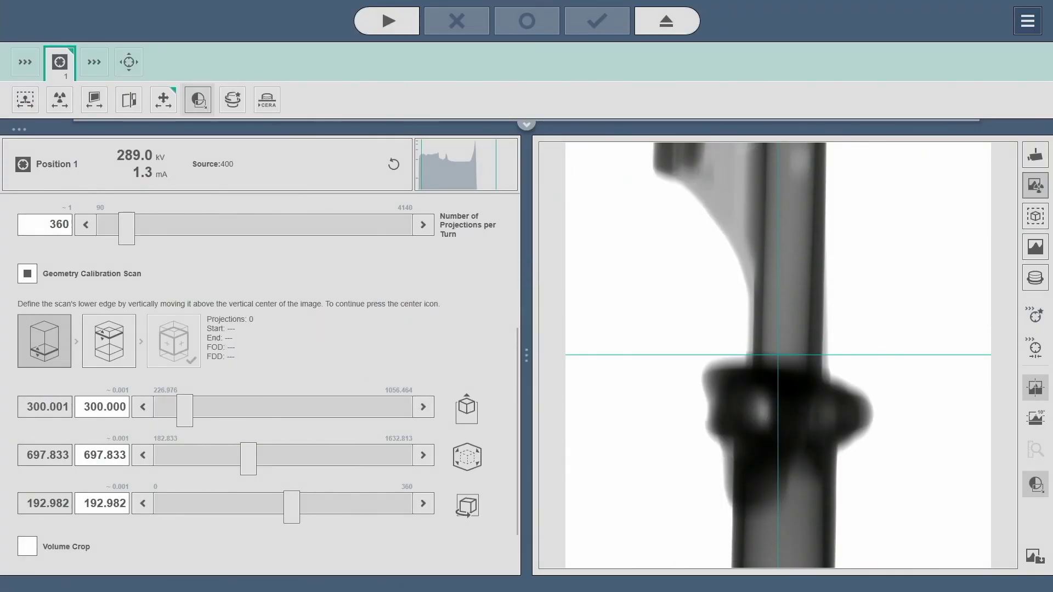
# - Set the upper edge to 500 and finish the wizard with 376 projections
pyautogui.click(108, 341)
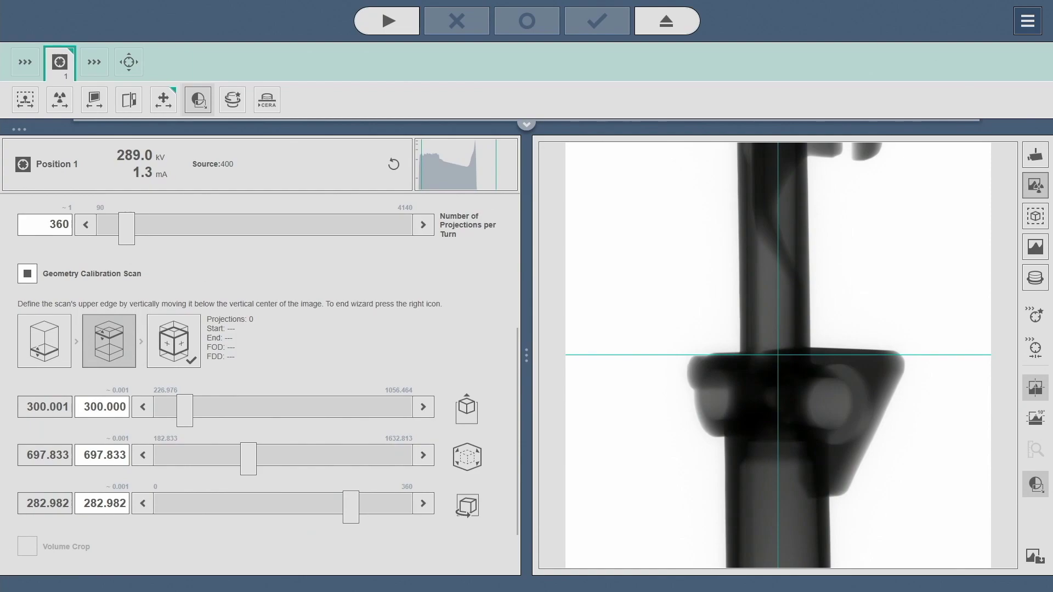
pyautogui.click(102, 406)
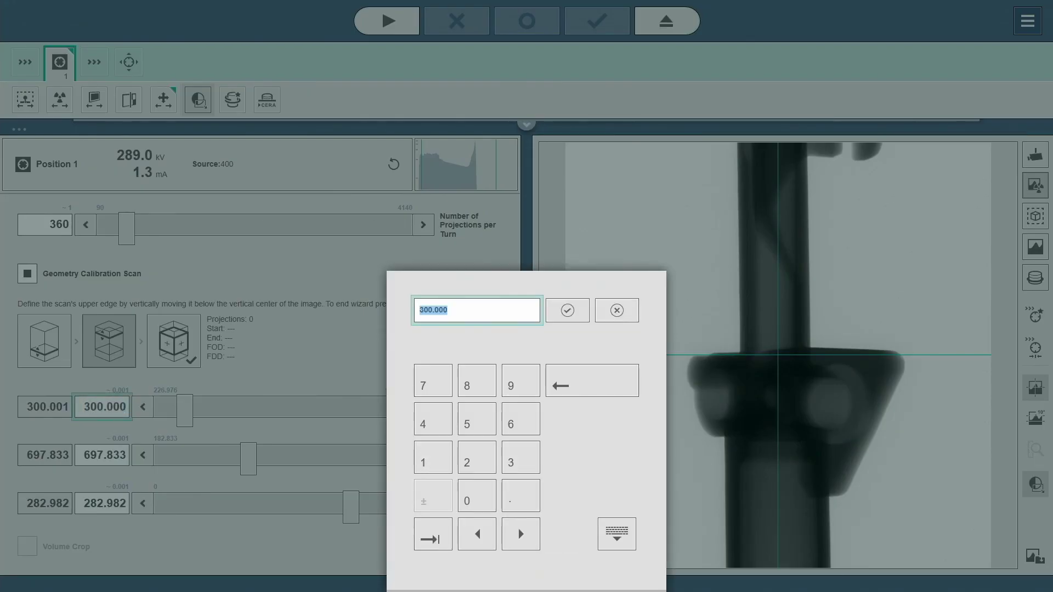
pyautogui.click(480, 496)
pyautogui.click(479, 496)
pyautogui.click(567, 310)
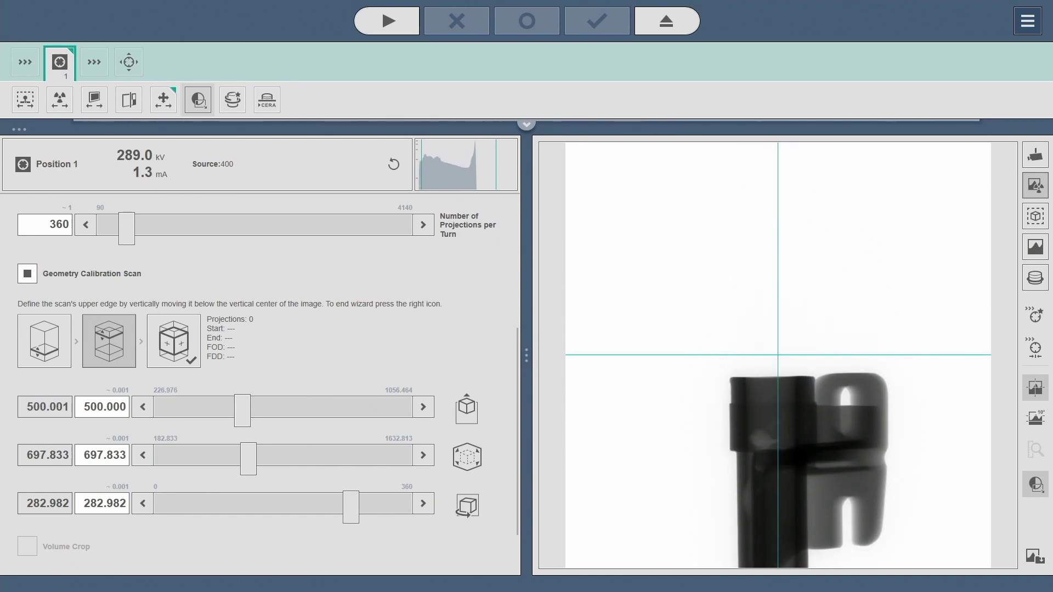
pyautogui.click(173, 340)
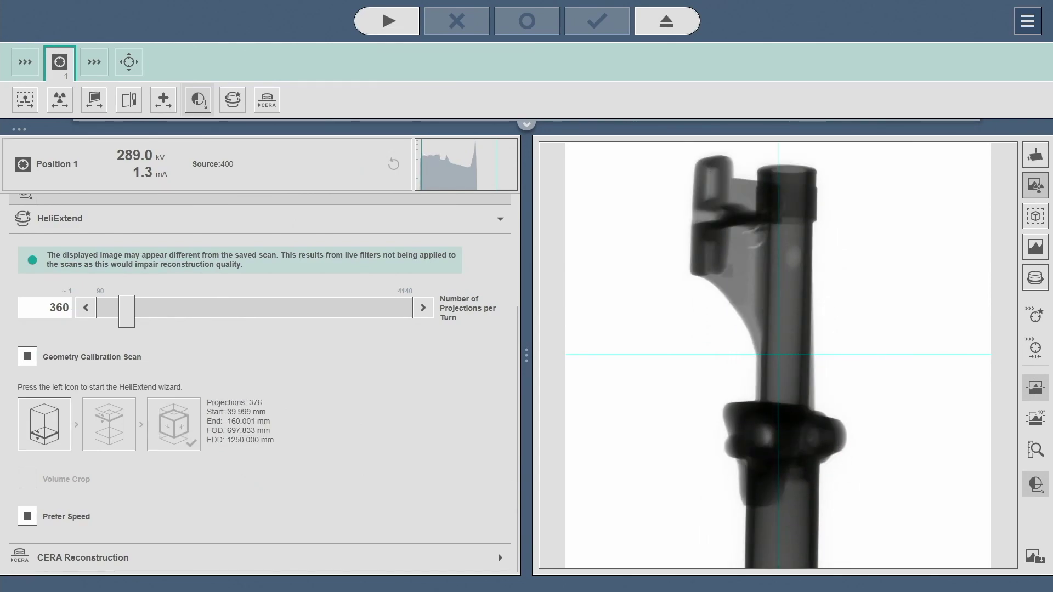
# - Store the sequence as a new one, appending 'Hel' to the Steering Housing name
pyautogui.click(1027, 21)
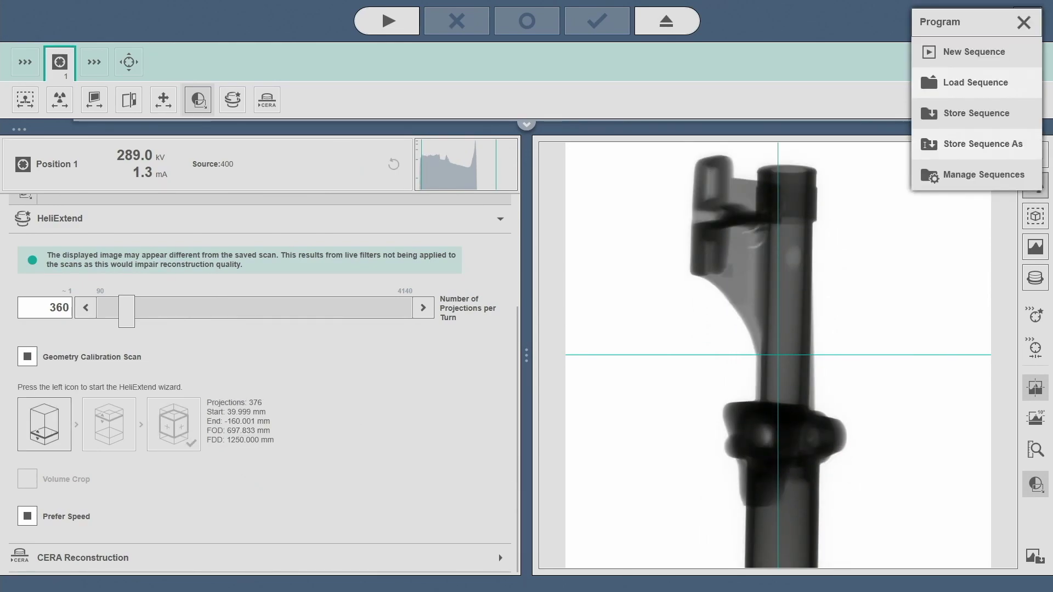
pyautogui.click(994, 143)
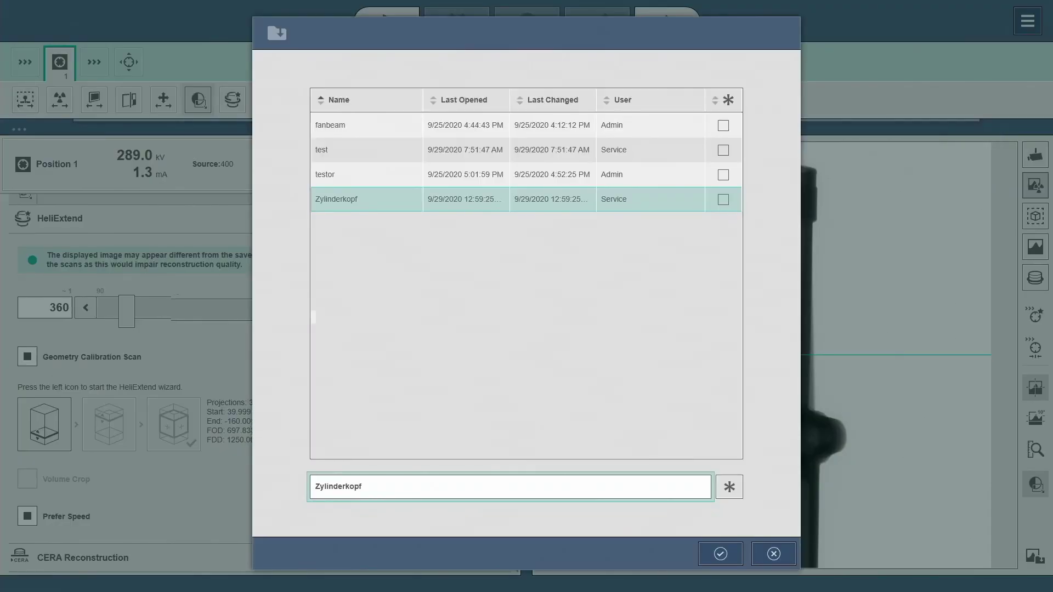
pyautogui.write('Steering Housing')
pyautogui.click(242, 310)
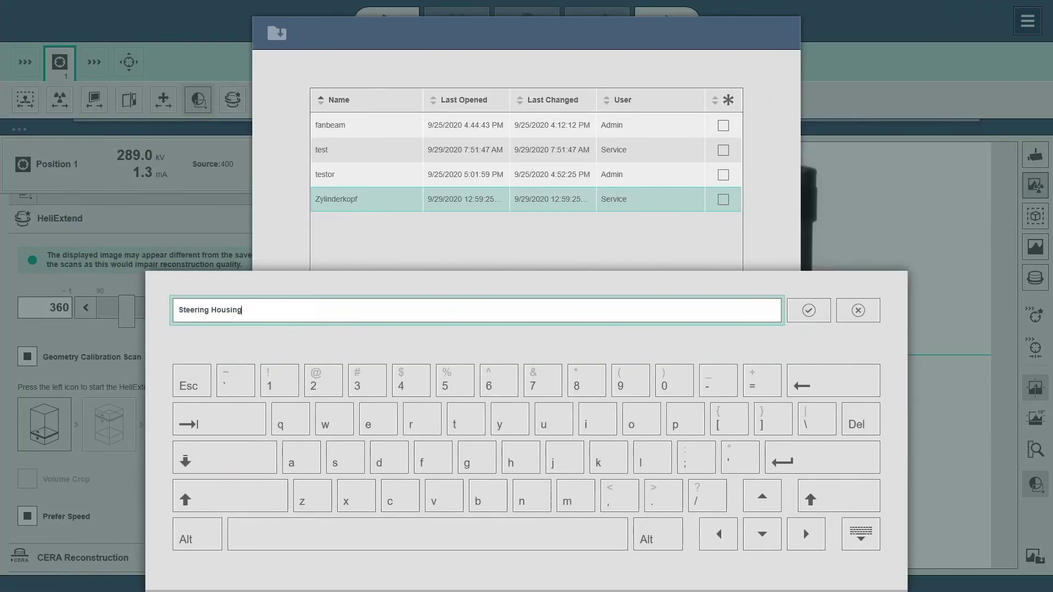
pyautogui.click(219, 495)
pyautogui.click(718, 380)
pyautogui.click(218, 495)
pyautogui.click(521, 457)
pyautogui.click(378, 419)
pyautogui.click(650, 461)
pyautogui.click(809, 310)
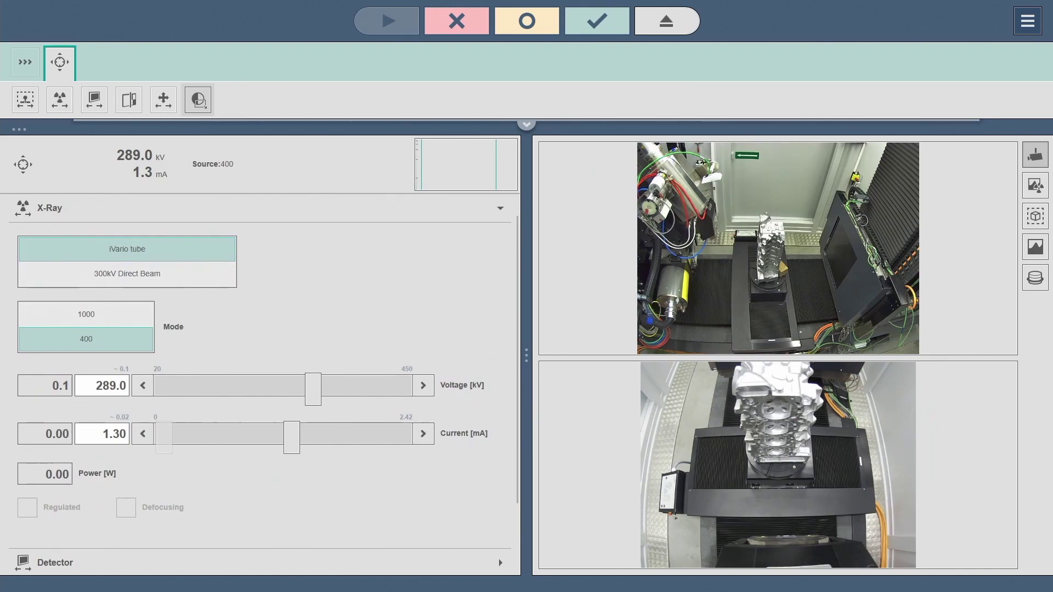
# - Switch the detector to Yxlon LDA with the Low Dose acquisition method
pyautogui.scroll(-3, 482, 334)
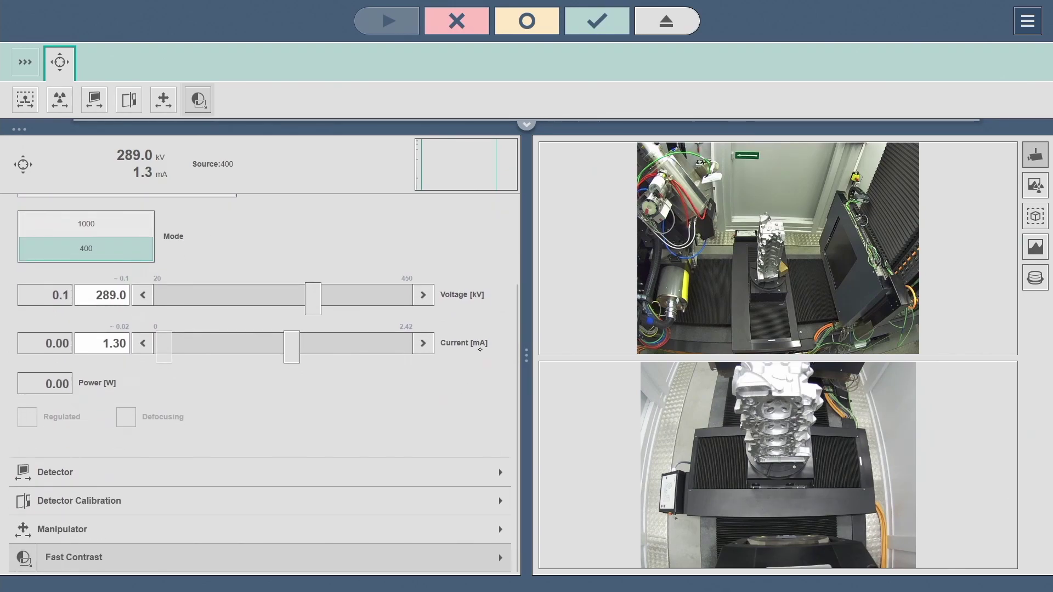
pyautogui.click(55, 472)
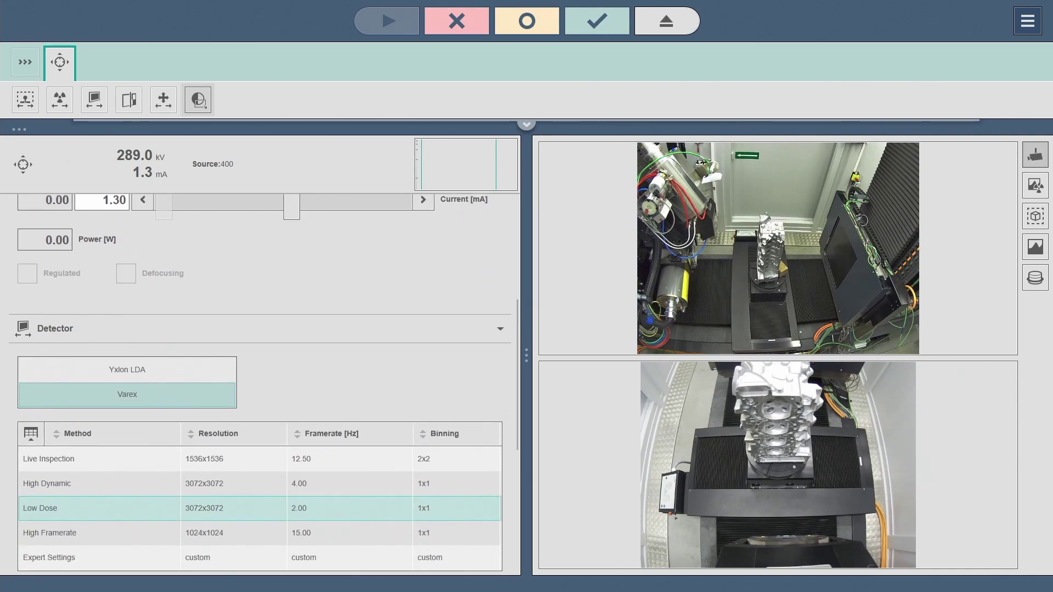
pyautogui.click(128, 370)
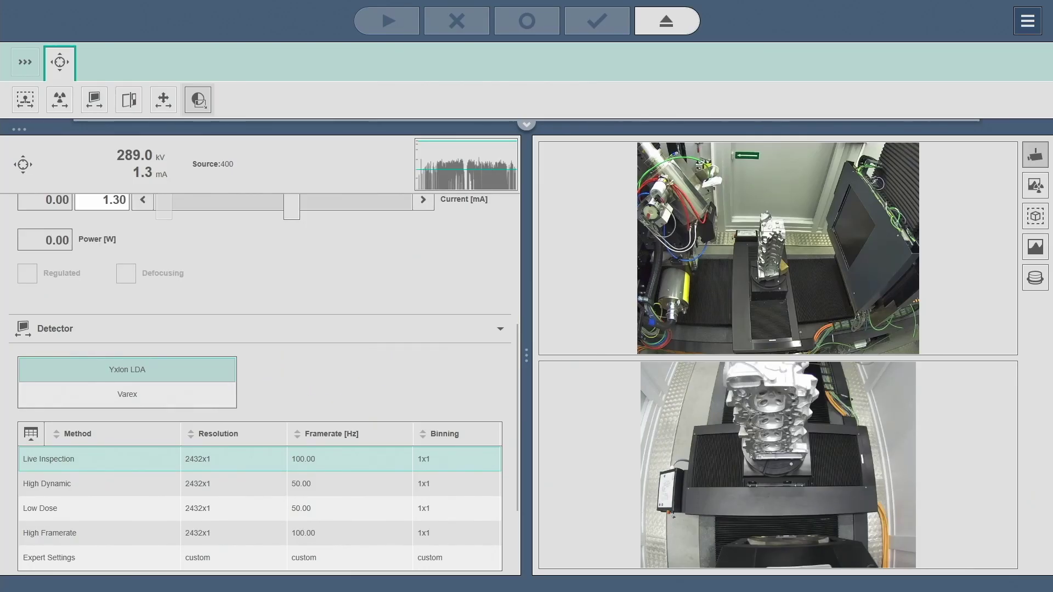
pyautogui.scroll(-2, 260, 357)
pyautogui.click(47, 385)
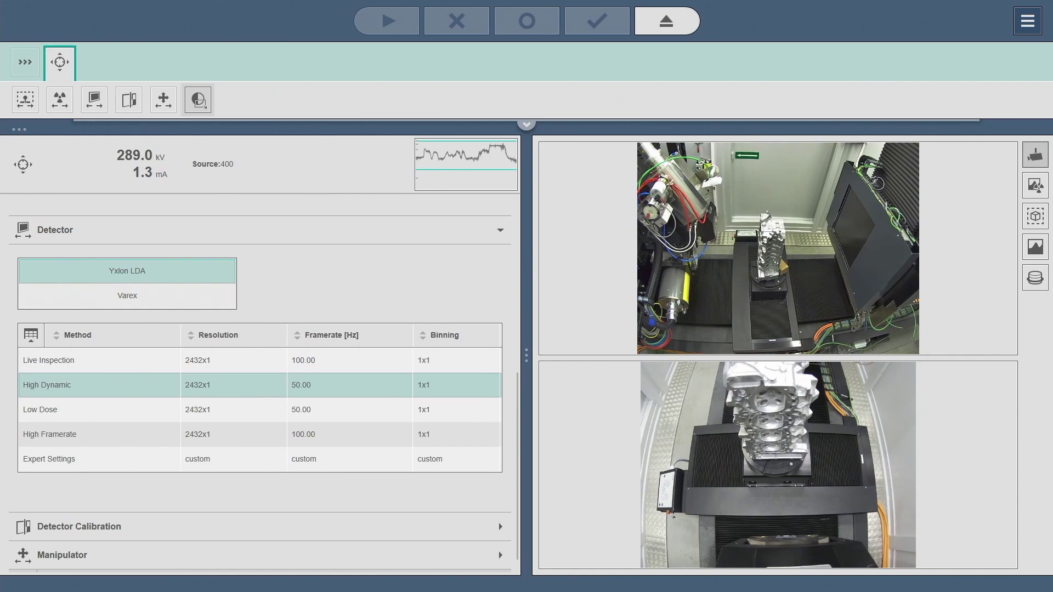
pyautogui.click(40, 409)
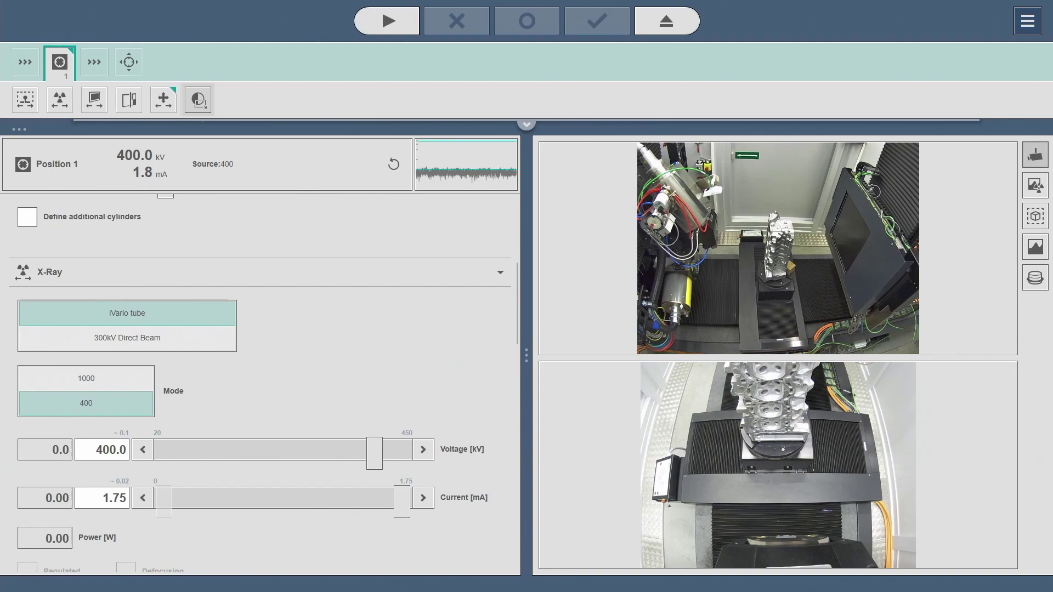
# - Add a 1440-projection FanBeam Scan to the sequence and start its topogram wizard
pyautogui.click(526, 124)
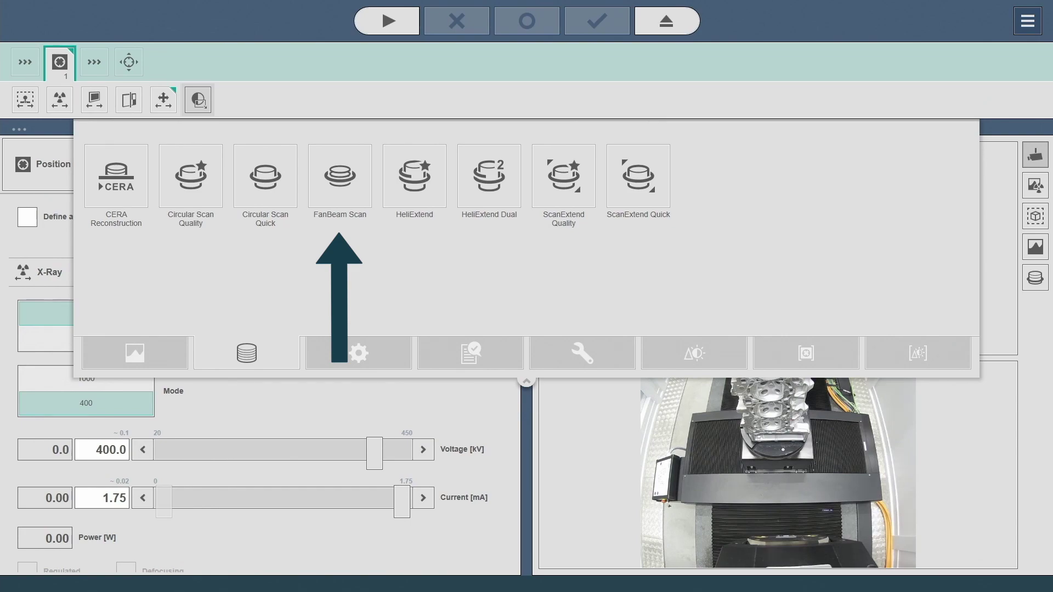
pyautogui.click(348, 185)
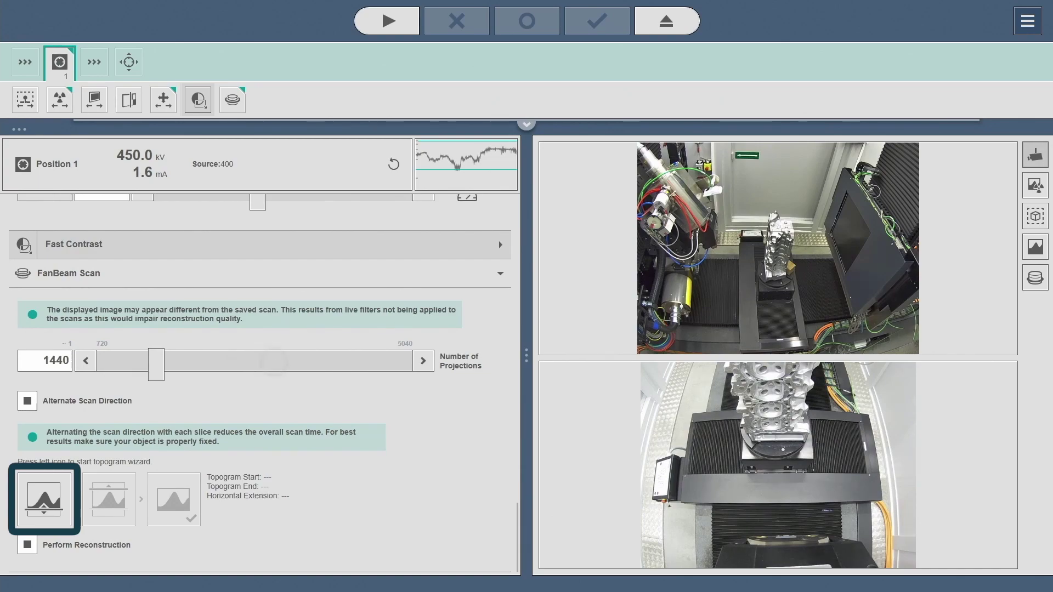
pyautogui.click(40, 499)
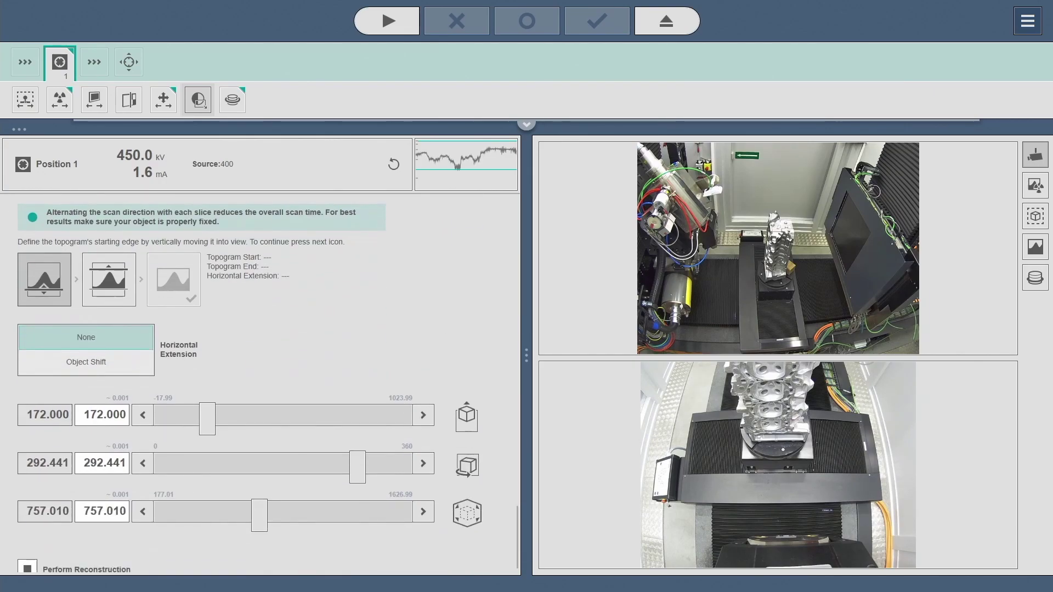
# - Set the topogram starting edge to 0 mm and its final edge target to 600
pyautogui.click(104, 415)
pyautogui.click(477, 496)
pyautogui.write('0.000')
pyautogui.click(571, 308)
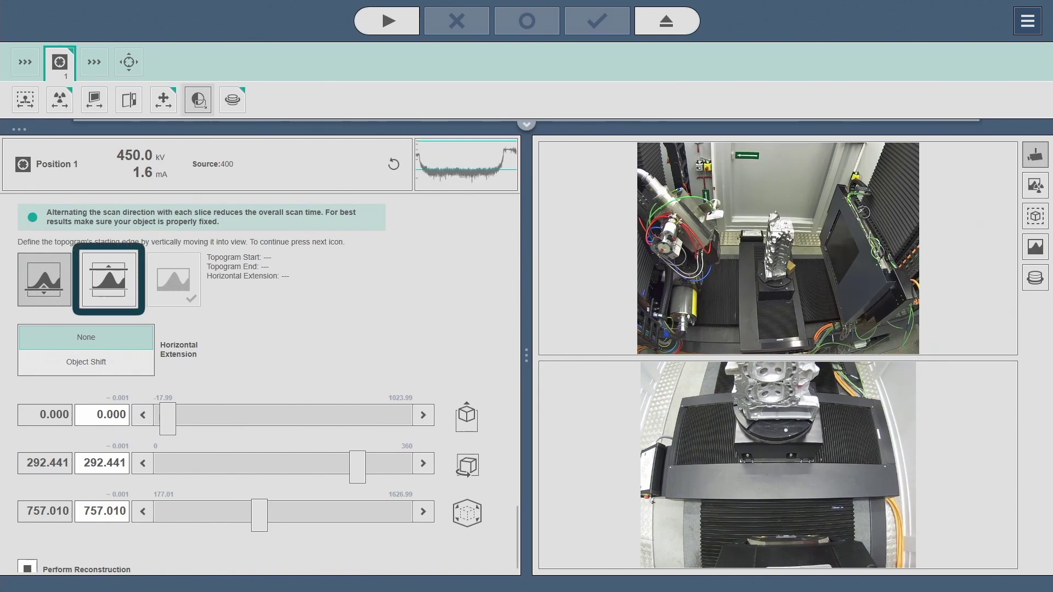
pyautogui.click(107, 275)
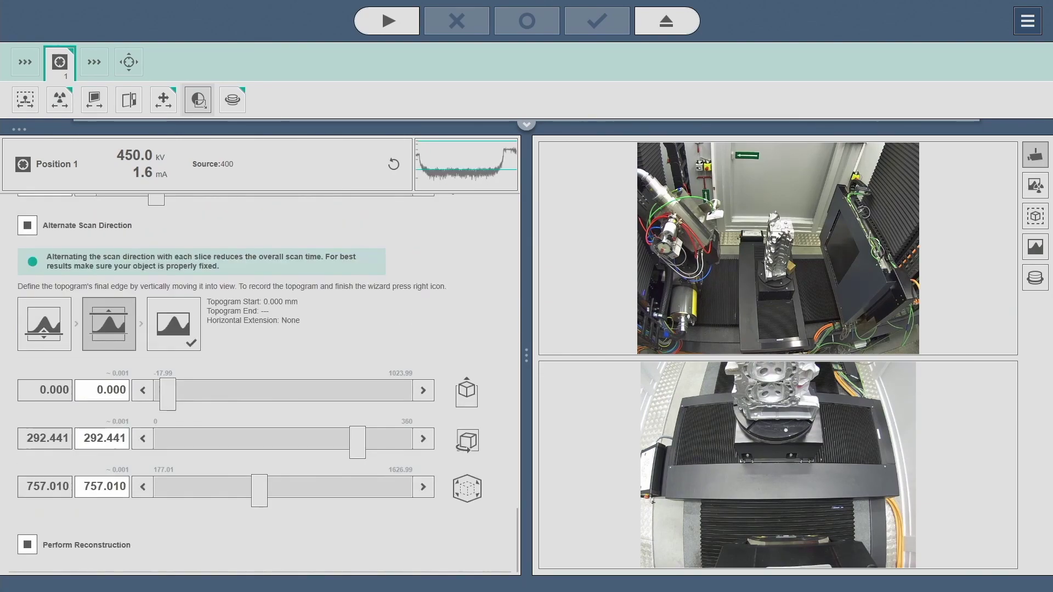
pyautogui.click(101, 389)
pyautogui.write('600')
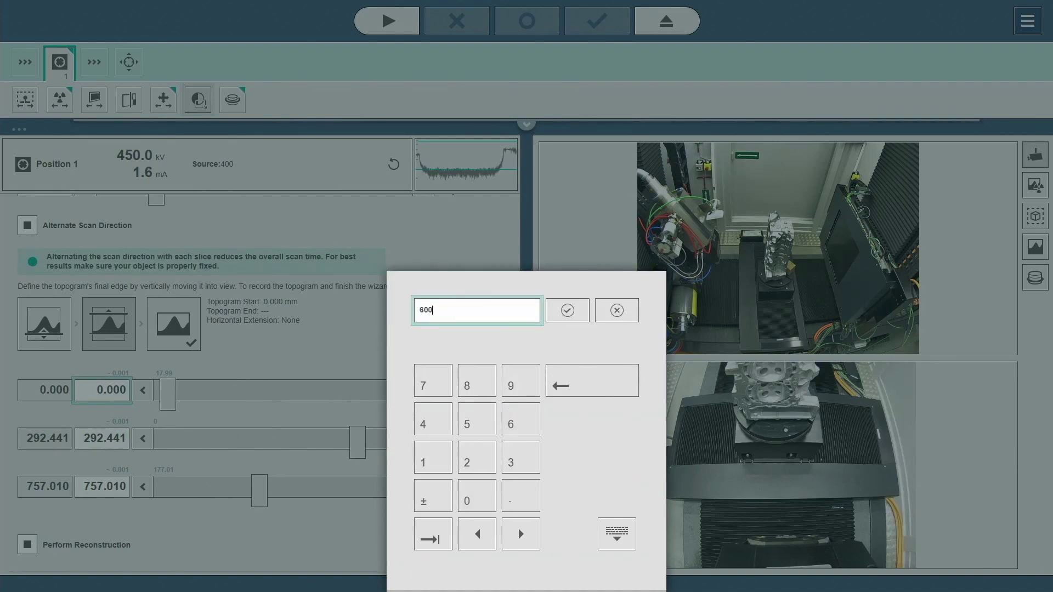
pyautogui.press('Return')
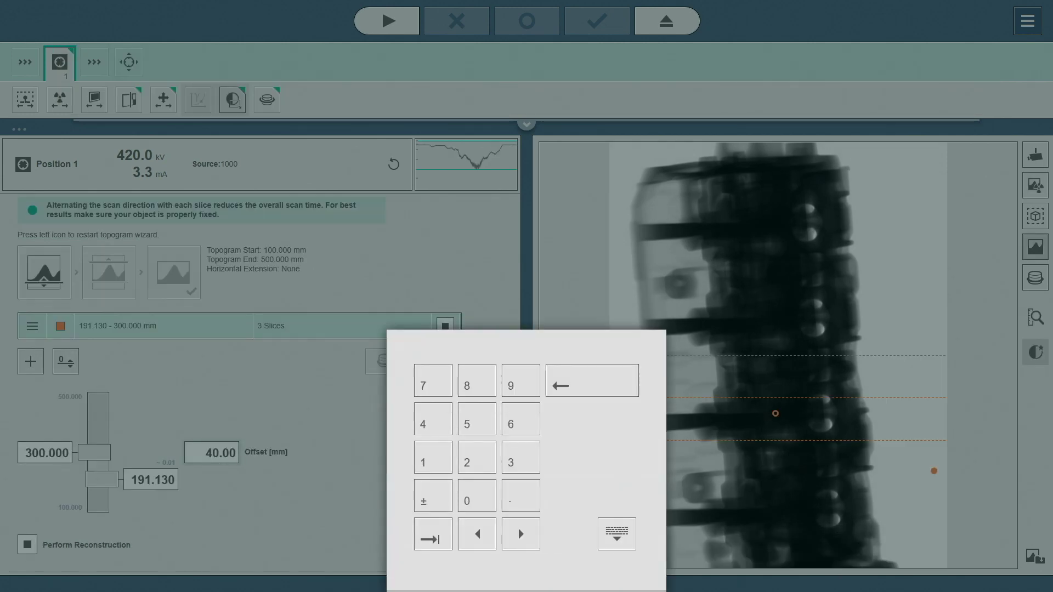
# - Apply a 1.00 mm slice offset and extend the range to 325.781 mm for 135 slices
pyautogui.click(567, 310)
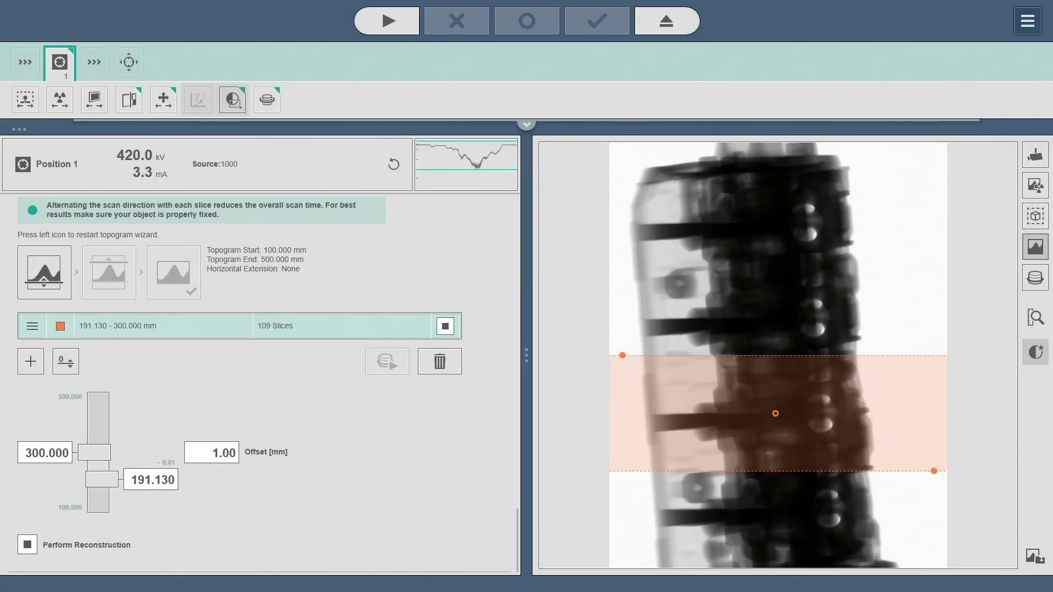
pyautogui.moveTo(622, 356); pyautogui.dragTo(622, 328)
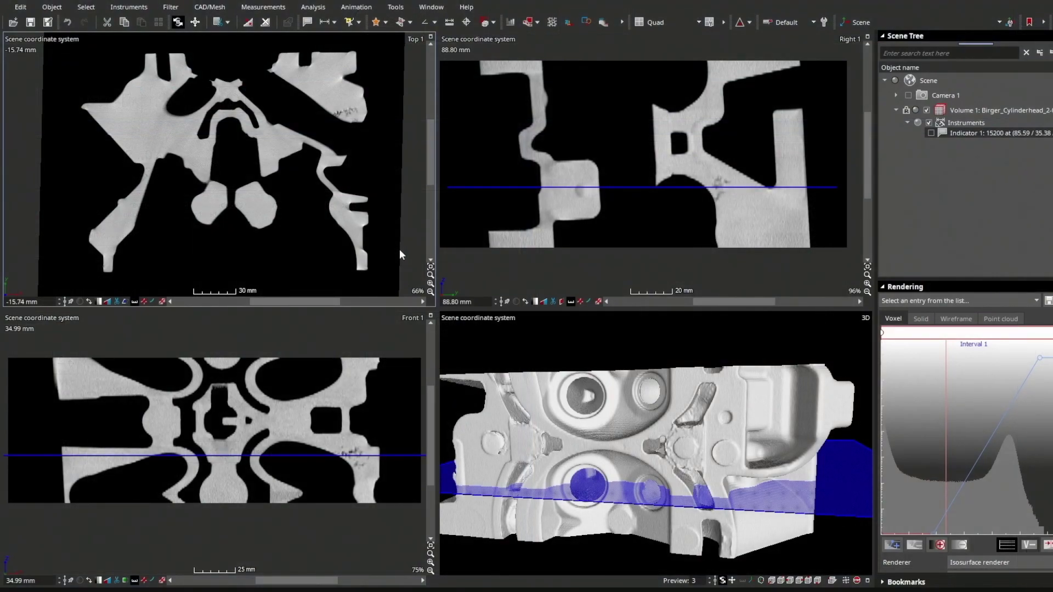
# - Scroll back and forth through the Top-view slices of the reconstructed cylinder head
pyautogui.scroll(-10, 399, 254)
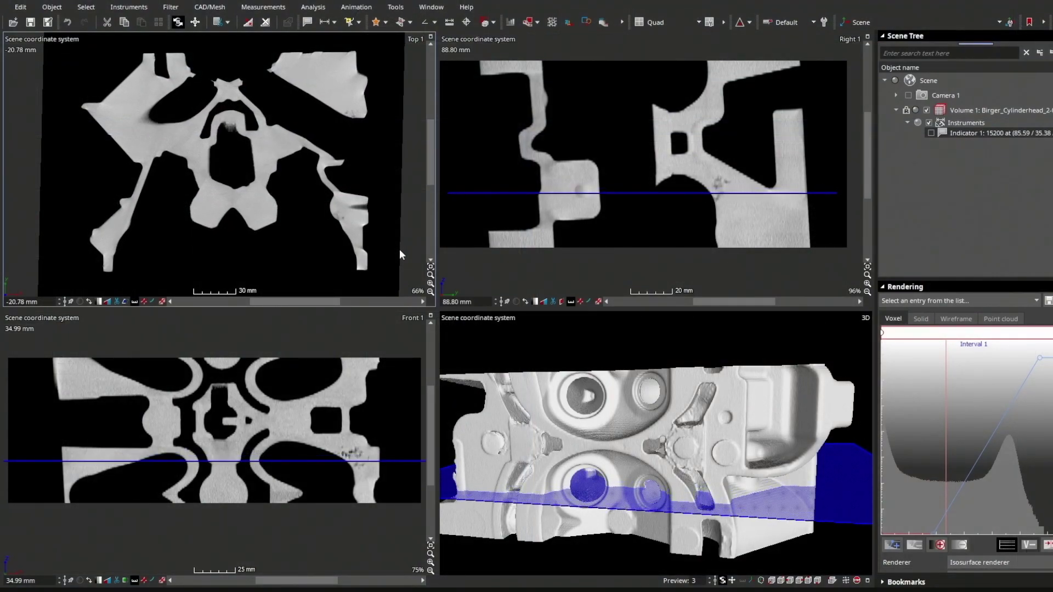
pyautogui.scroll(4, 400, 250)
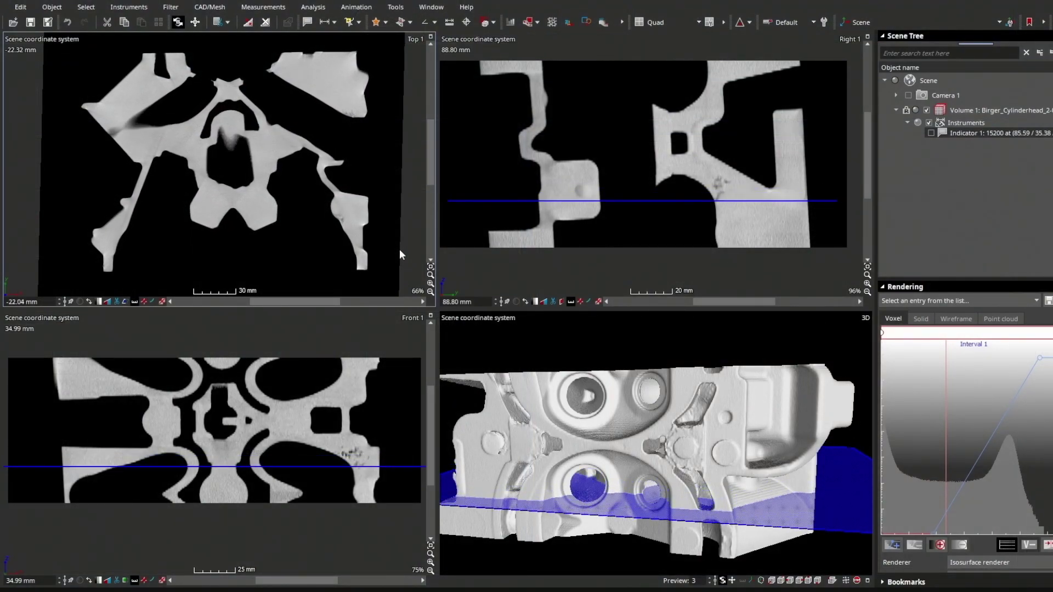
pyautogui.scroll(6, 400, 250)
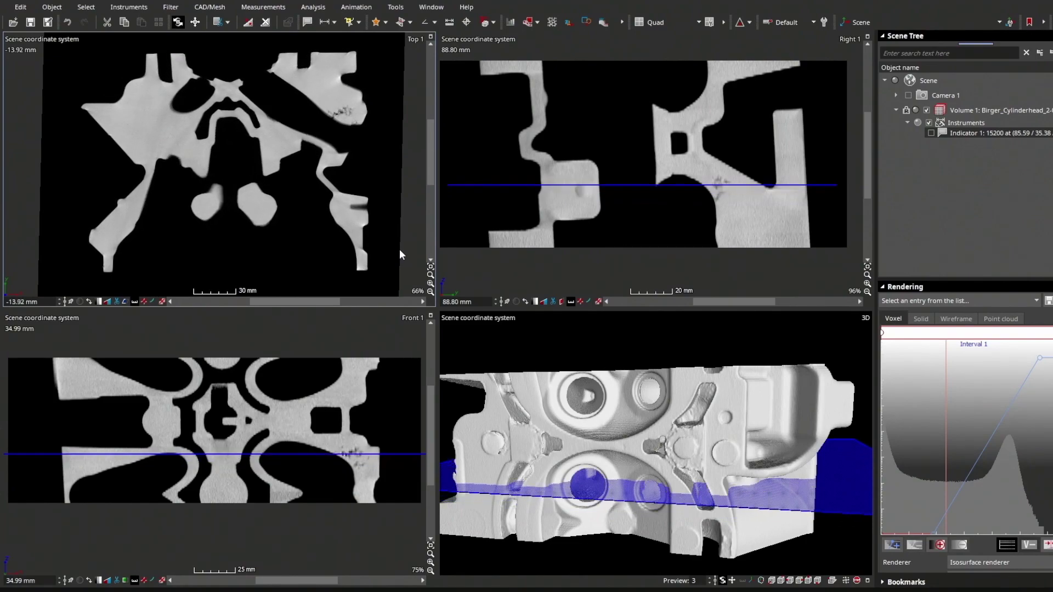
pyautogui.scroll(10, 399, 250)
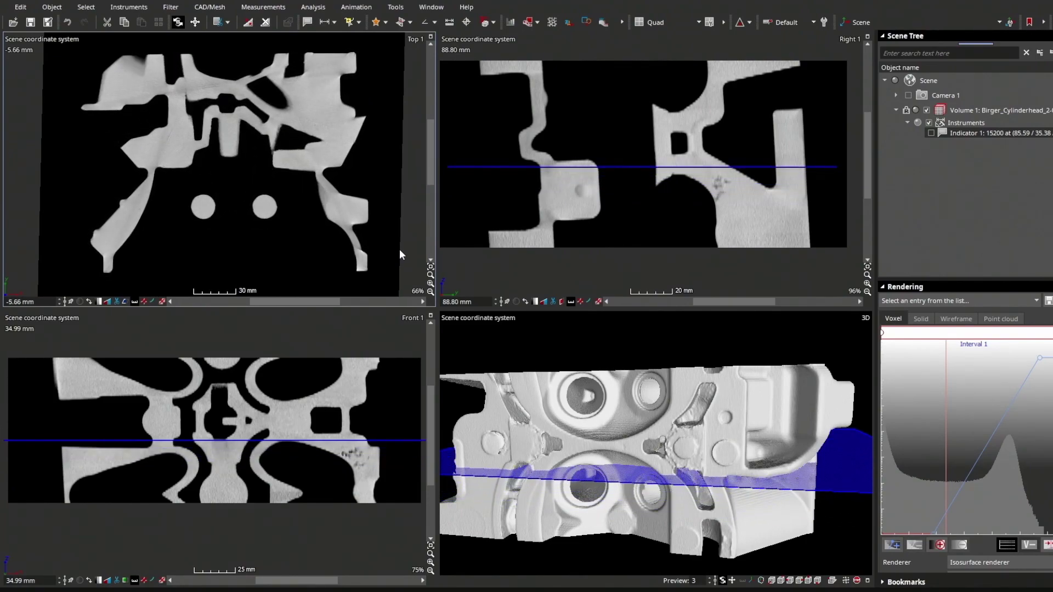